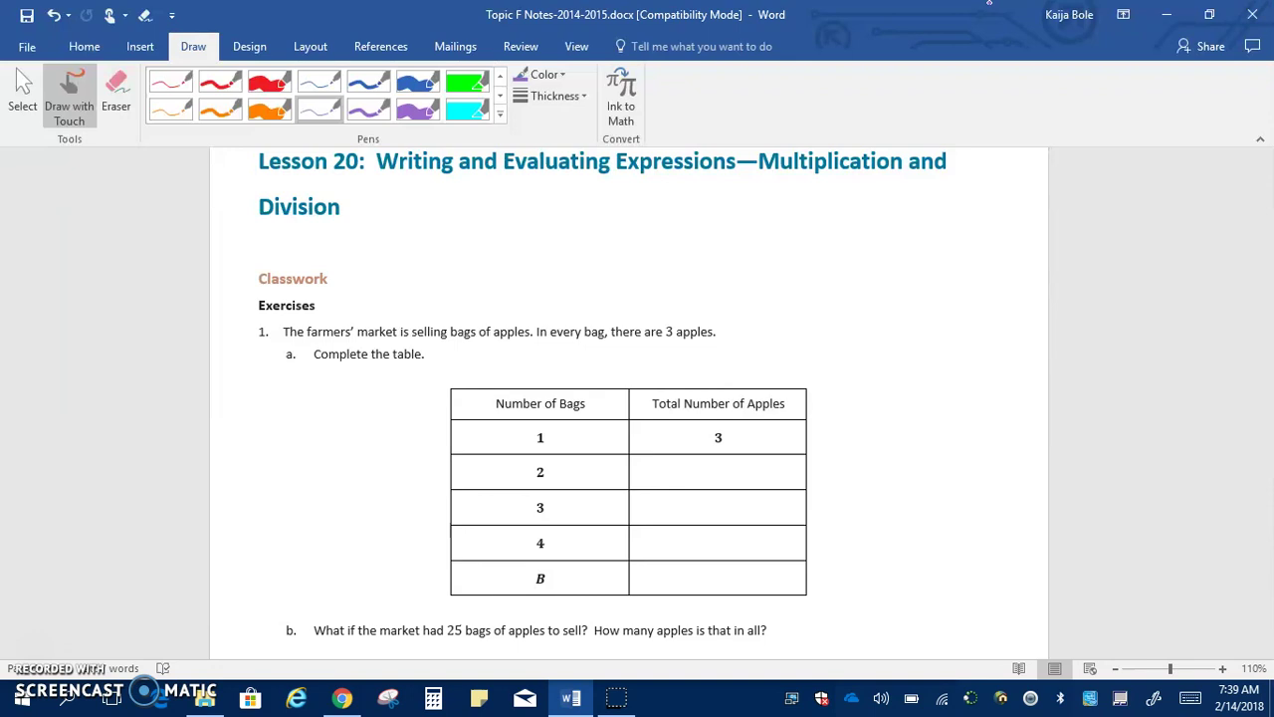
Step: Write 6 in the apples column, add a red ·3 arrow on row 1, and ink 3B in the B row
mouse_move(714, 460)
mouse_down()
mouse_move(723, 520)
mouse_move(707, 557)
mouse_move(738, 558)
mouse_up()
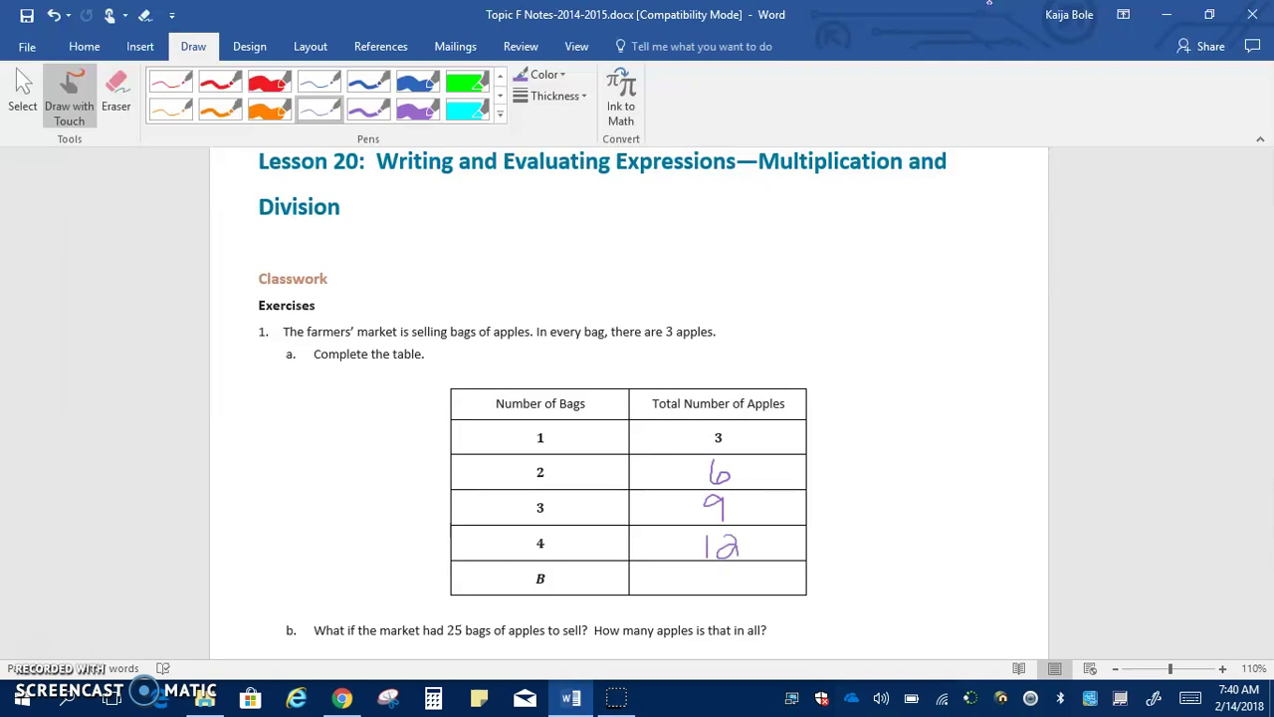
click(167, 84)
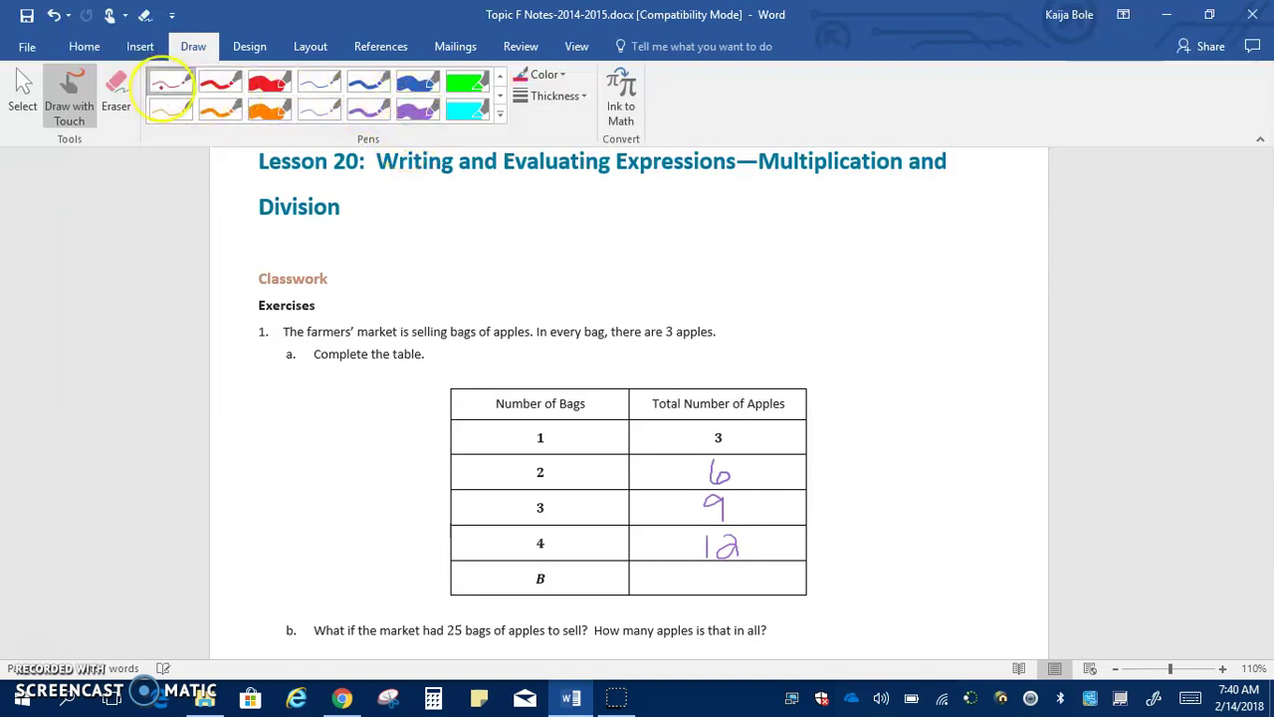
mouse_move(571, 436)
mouse_down()
mouse_move(678, 433)
mouse_move(671, 442)
mouse_move(666, 427)
mouse_move(620, 419)
mouse_move(591, 472)
mouse_move(654, 472)
mouse_move(602, 472)
mouse_up()
click(316, 112)
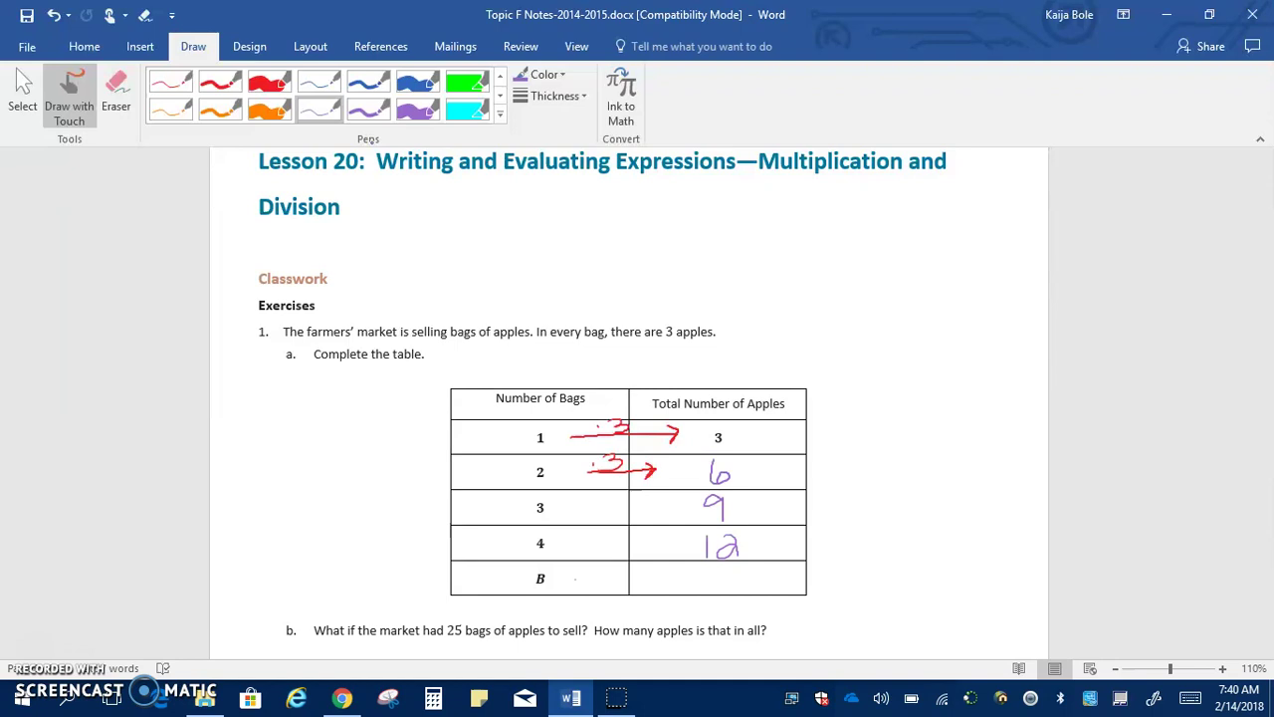
mouse_move(575, 579)
mouse_down()
mouse_move(667, 576)
mouse_move(655, 568)
mouse_move(713, 575)
mouse_move(695, 592)
mouse_move(728, 594)
mouse_up()
drag(728, 563, 730, 592)
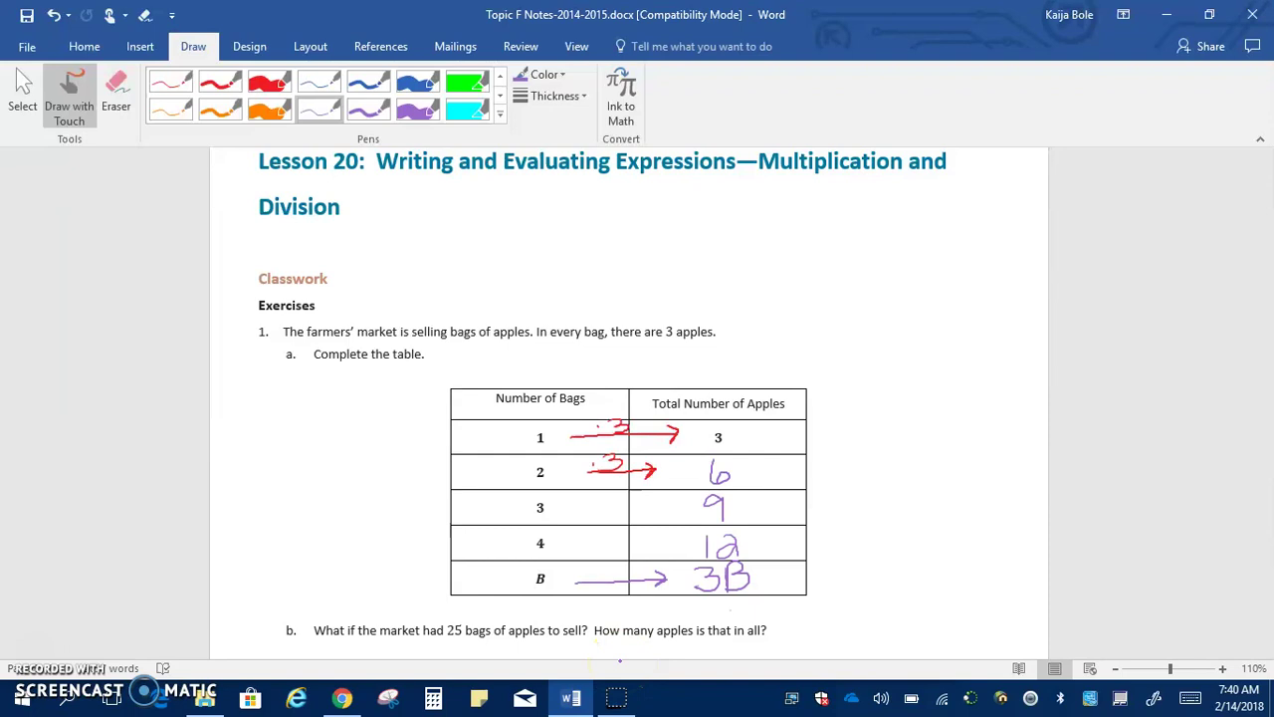
Step: Write a below 3B, draw an orange ÷3 arrow from 9 back to 3, and ink a/3 below
mouse_move(729, 603)
mouse_down()
mouse_move(732, 618)
mouse_move(608, 616)
mouse_up()
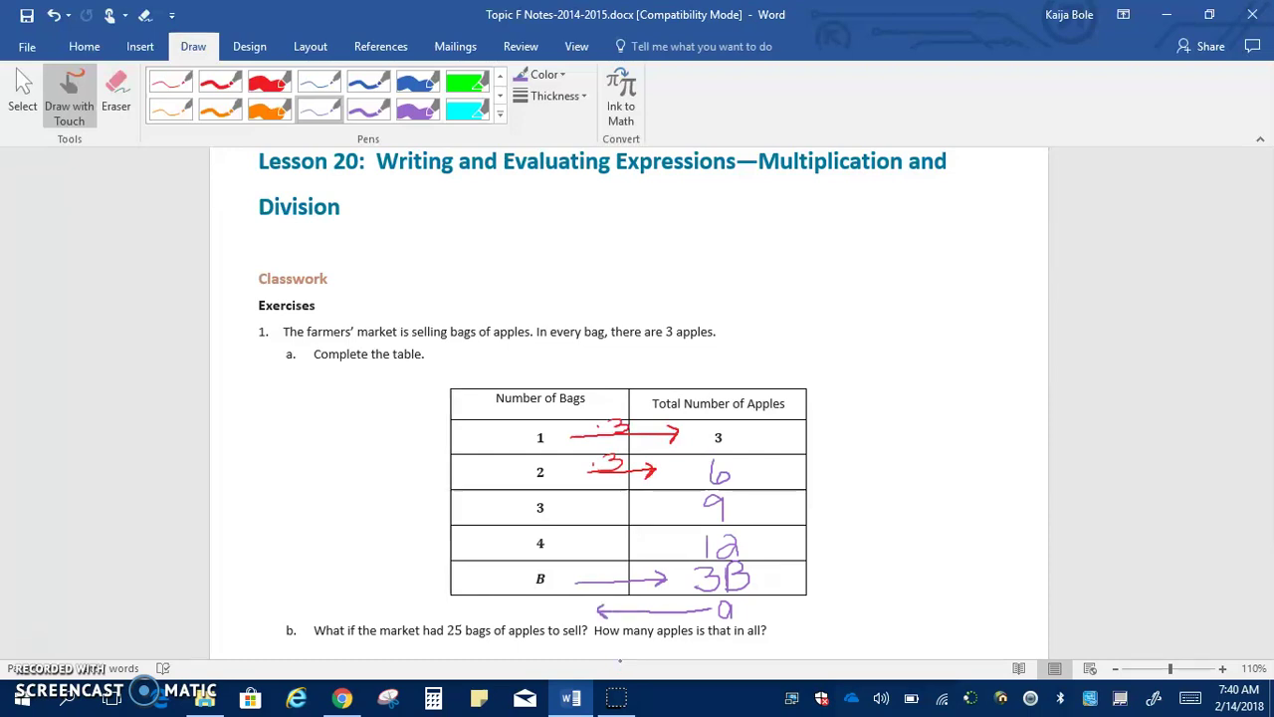
click(169, 116)
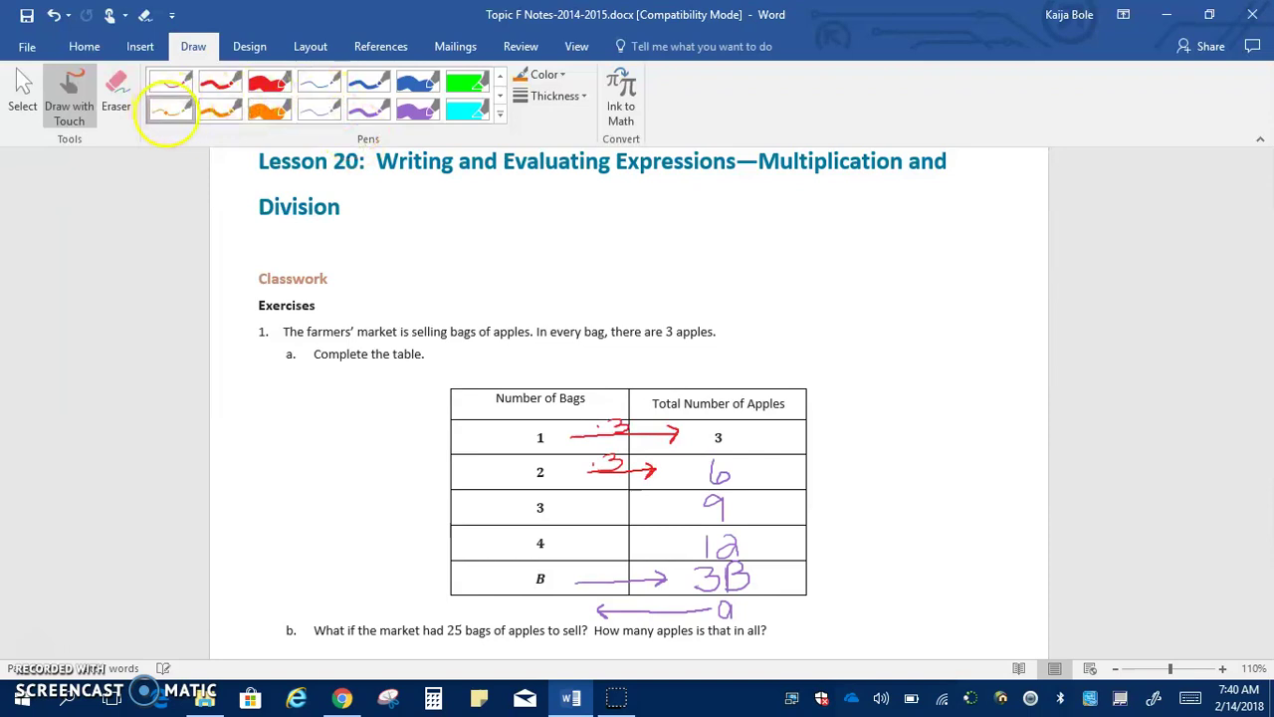
mouse_move(683, 509)
mouse_down()
mouse_move(585, 510)
mouse_move(599, 519)
mouse_up()
mouse_move(604, 502)
mouse_down()
mouse_move(583, 509)
mouse_move(639, 500)
mouse_move(624, 511)
mouse_up()
click(320, 109)
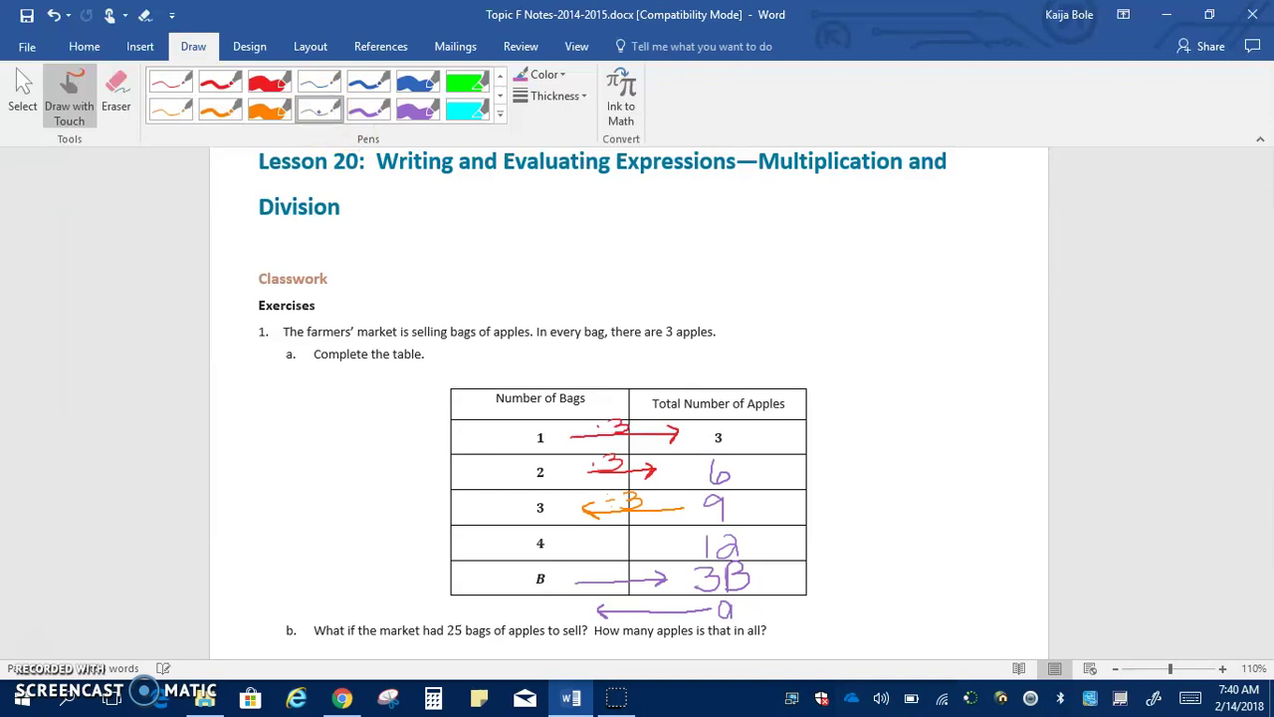
mouse_move(527, 597)
mouse_down()
mouse_move(522, 609)
mouse_move(540, 601)
mouse_move(521, 628)
mouse_up()
Step: Ink part b's answer as 25 · 3 = 75 apples
scroll(1059, 253, down, 5)
scroll(1025, 229, up, 2)
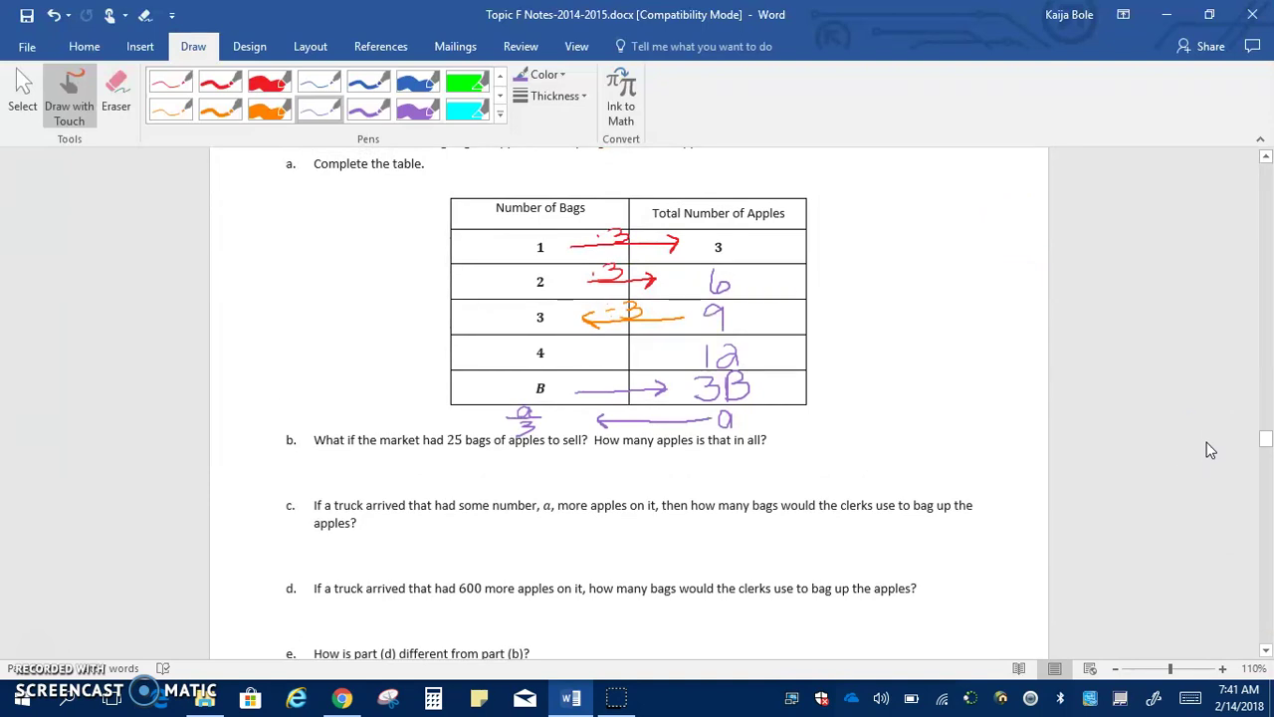
mouse_move(391, 461)
mouse_down()
mouse_move(473, 455)
mouse_move(463, 479)
mouse_move(531, 464)
mouse_move(534, 485)
mouse_move(552, 467)
mouse_move(569, 475)
mouse_move(555, 485)
mouse_move(573, 461)
mouse_move(616, 487)
mouse_move(657, 485)
mouse_up()
click(447, 469)
mouse_move(665, 468)
mouse_down()
mouse_move(677, 464)
mouse_move(681, 484)
mouse_up()
drag(703, 460, 685, 482)
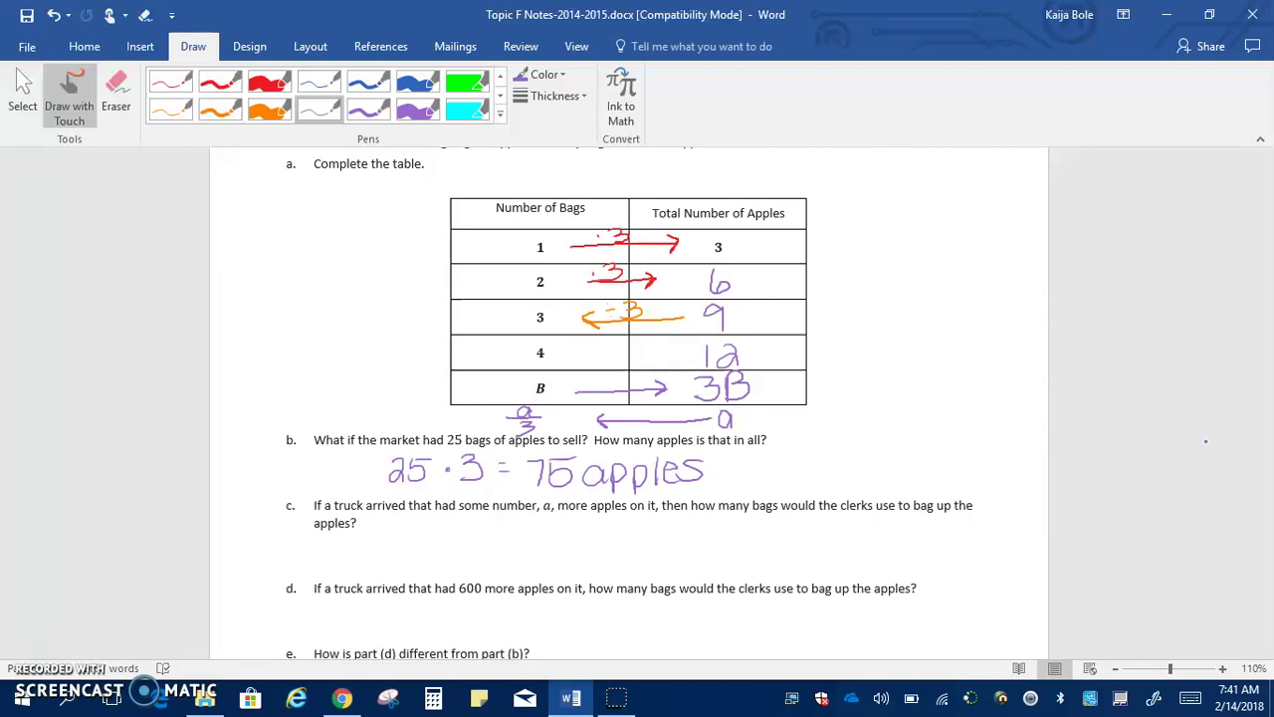
Step: Ink a/3 for part c and 600/3 = 200 bags for part d
mouse_move(509, 526)
mouse_down()
mouse_move(501, 541)
mouse_move(542, 545)
mouse_move(501, 576)
mouse_up()
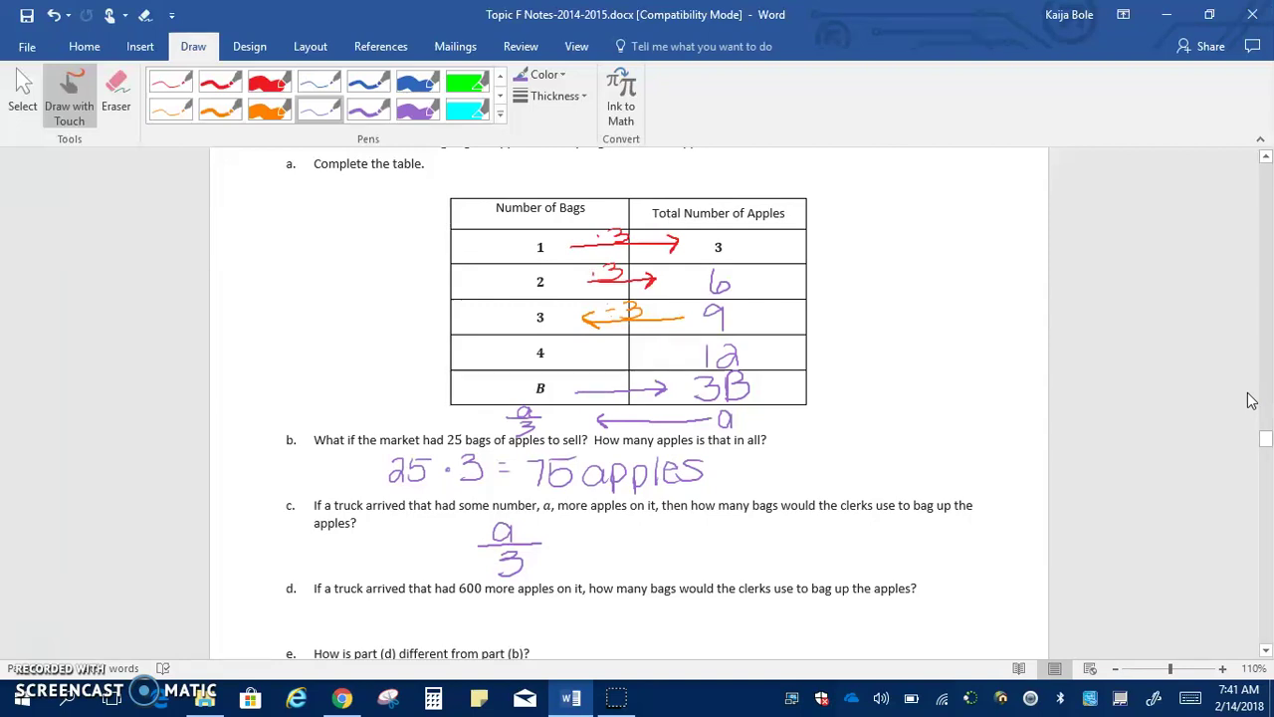
mouse_move(470, 599)
mouse_down()
mouse_move(463, 609)
mouse_move(480, 600)
mouse_up()
mouse_move(489, 598)
mouse_down()
mouse_move(519, 619)
mouse_move(480, 642)
mouse_move(547, 616)
mouse_up()
mouse_move(537, 624)
mouse_down()
mouse_move(580, 630)
mouse_move(591, 606)
mouse_move(612, 605)
mouse_move(697, 642)
mouse_move(703, 621)
mouse_up()
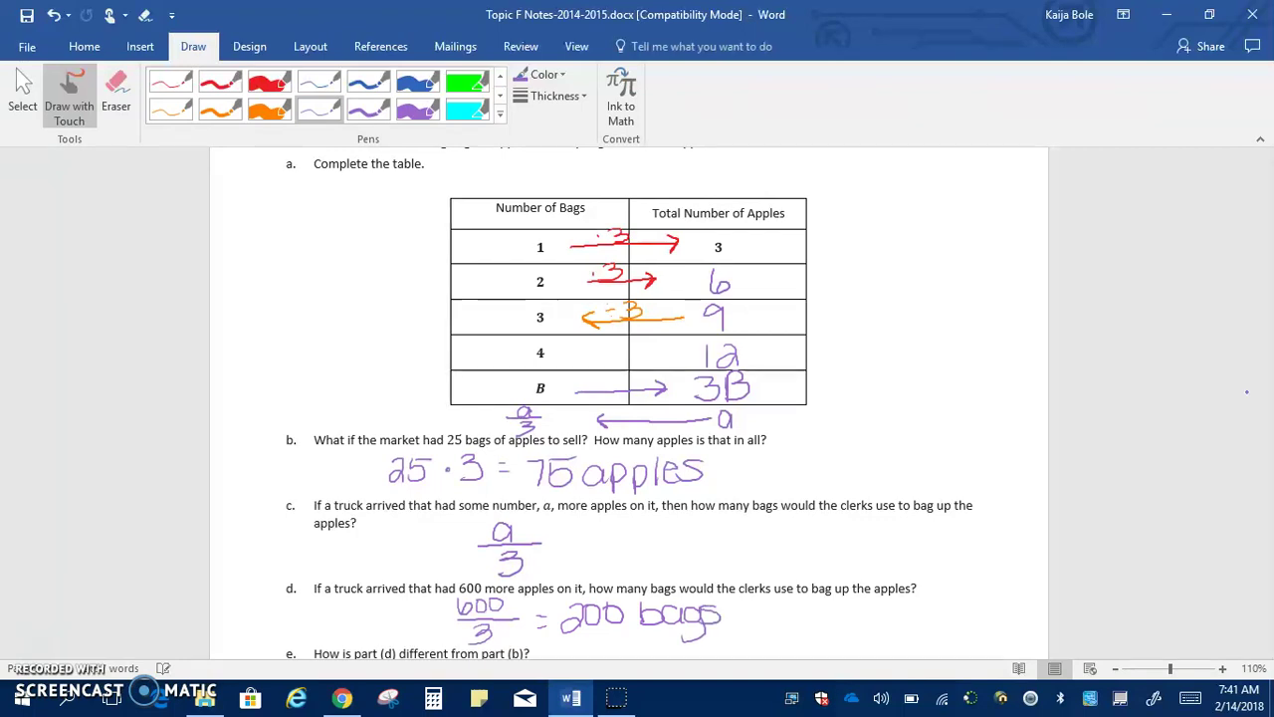
Step: Handwrite the first line of part e's answer: 'Part b – we multiplied'
click(1266, 301)
scroll(1271, 307, down, 3)
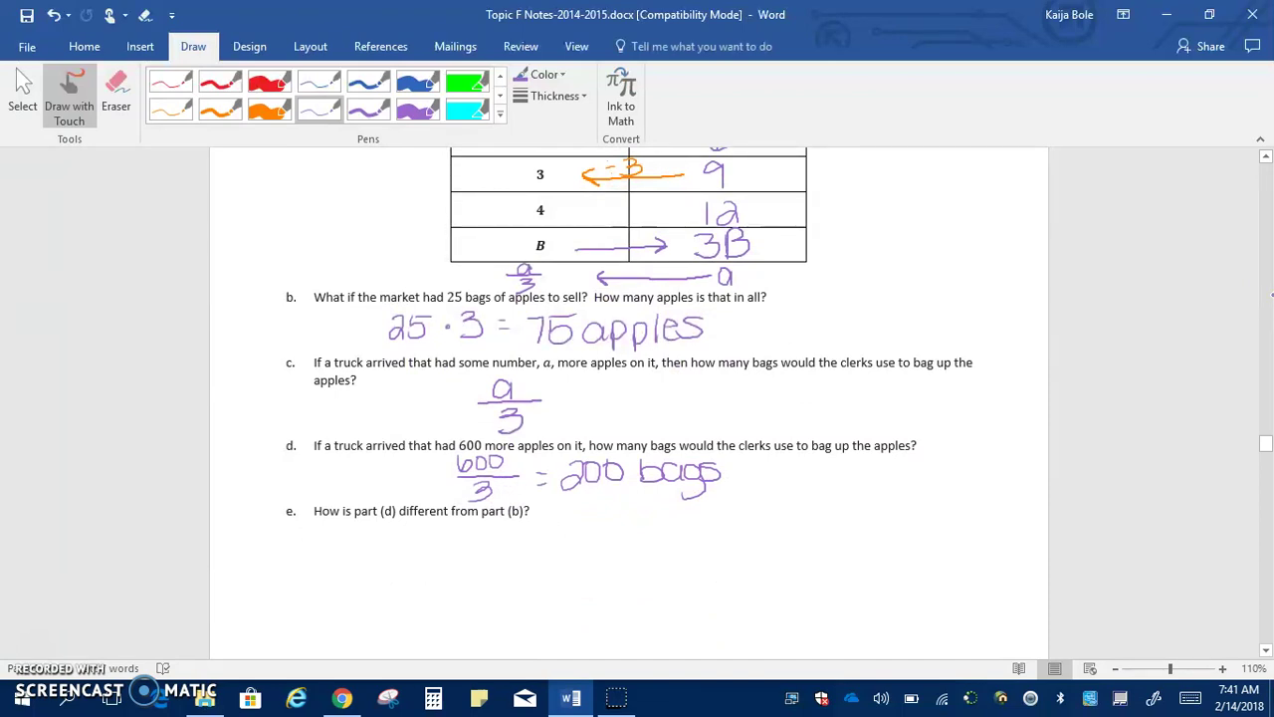
mouse_move(317, 529)
mouse_down()
mouse_move(352, 544)
mouse_move(352, 558)
mouse_move(389, 544)
mouse_move(499, 561)
mouse_move(532, 541)
mouse_move(604, 560)
mouse_move(658, 557)
mouse_up()
drag(669, 529, 679, 560)
drag(665, 542, 687, 542)
drag(693, 546, 697, 571)
drag(697, 544, 718, 559)
mouse_move(729, 542)
mouse_down()
mouse_move(730, 560)
mouse_move(767, 555)
mouse_up()
drag(783, 520, 783, 559)
Step: Add the second handwritten line 'Part d – we divided'
mouse_move(322, 577)
mouse_down()
mouse_move(323, 607)
mouse_move(325, 596)
mouse_move(380, 587)
mouse_up()
mouse_move(394, 577)
mouse_down()
mouse_move(392, 604)
mouse_move(404, 587)
mouse_up()
drag(428, 588, 426, 604)
mouse_move(428, 569)
mouse_down()
mouse_move(429, 603)
mouse_move(480, 589)
mouse_move(530, 605)
mouse_move(555, 588)
mouse_move(603, 599)
mouse_up()
mouse_move(620, 573)
mouse_down()
mouse_move(620, 605)
mouse_move(662, 585)
mouse_up()
mouse_move(669, 589)
mouse_down()
mouse_move(670, 603)
mouse_move(686, 600)
mouse_up()
mouse_move(701, 566)
mouse_down()
mouse_move(702, 603)
mouse_move(749, 600)
mouse_up()
drag(754, 565, 755, 603)
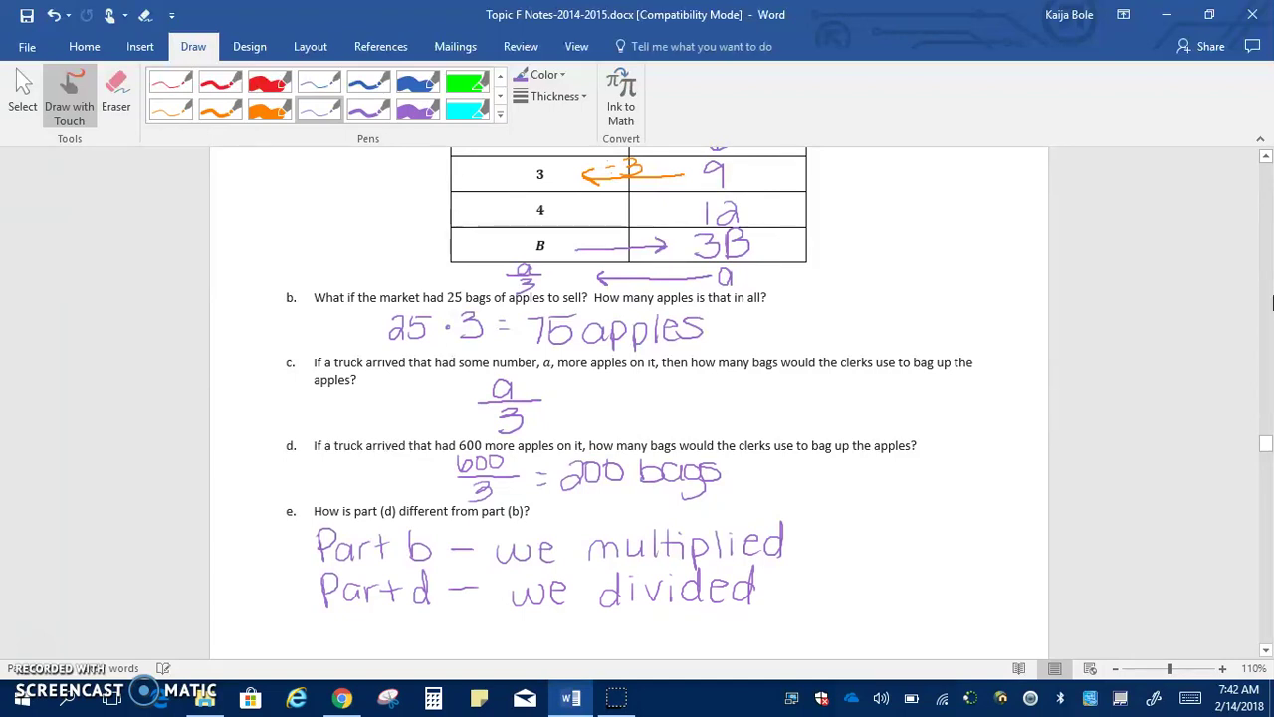
Step: Note the .05 deposit beside question 2's text
scroll(1270, 289, down, 4)
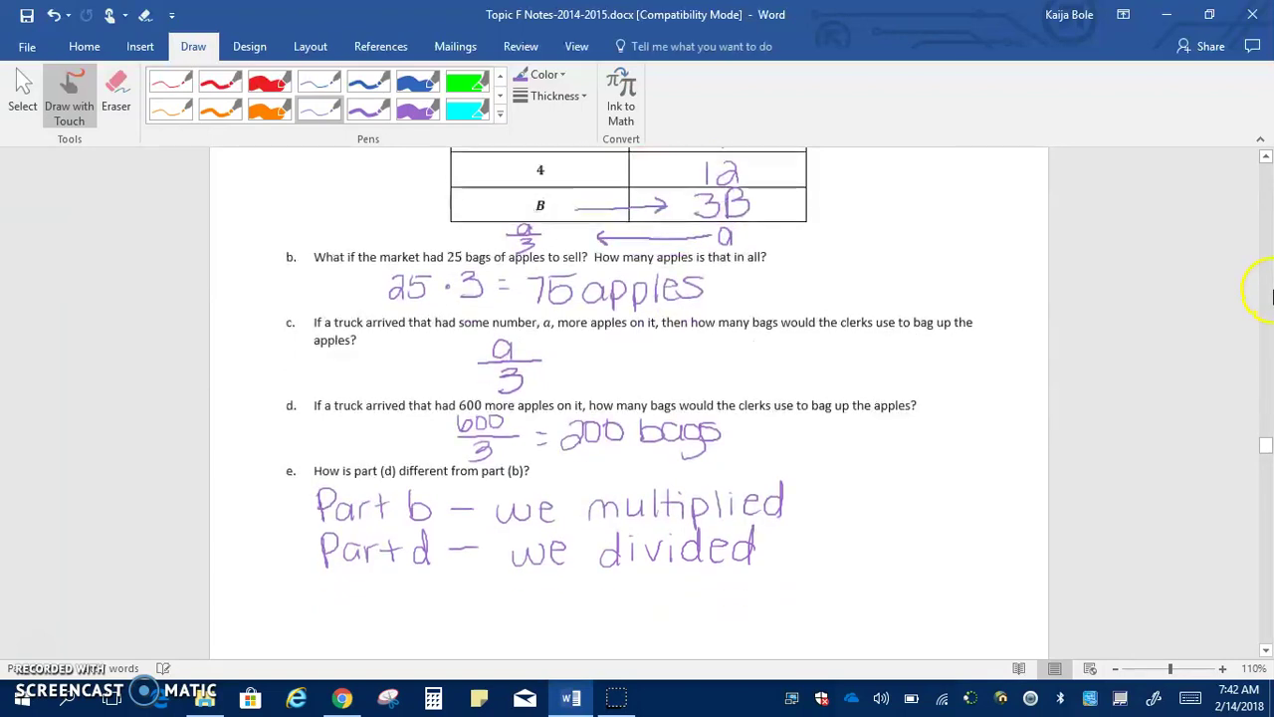
scroll(1263, 286, down, 10)
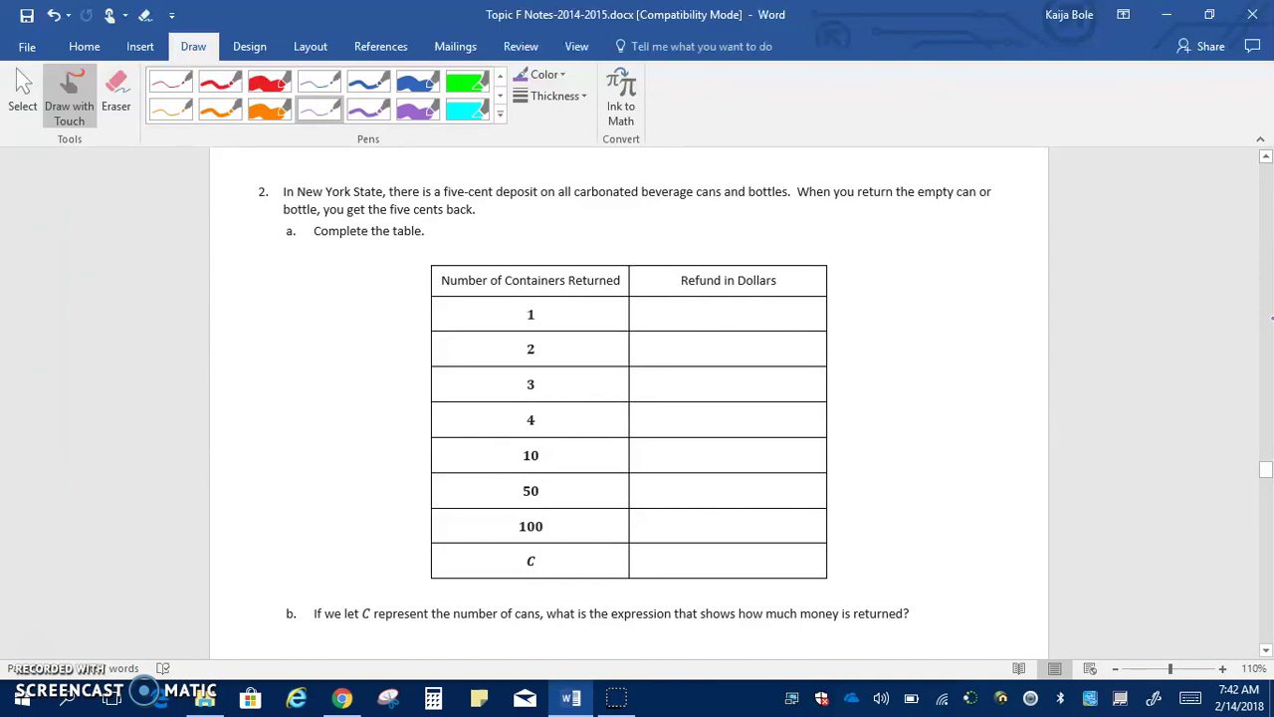
mouse_move(517, 209)
mouse_down()
mouse_move(530, 232)
mouse_move(552, 206)
mouse_up()
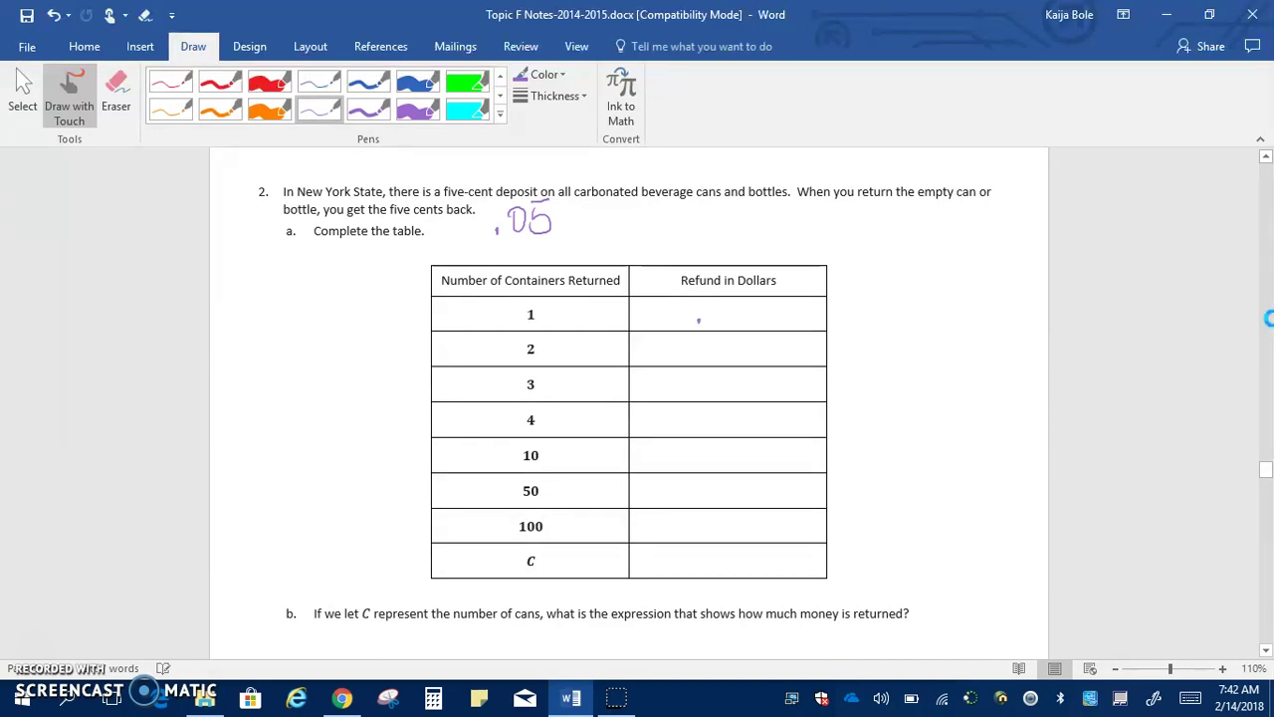
Step: Ink refunds .05, .10, .15 and .20 for 1 through 4 containers
drag(716, 306, 731, 326)
drag(735, 305, 748, 306)
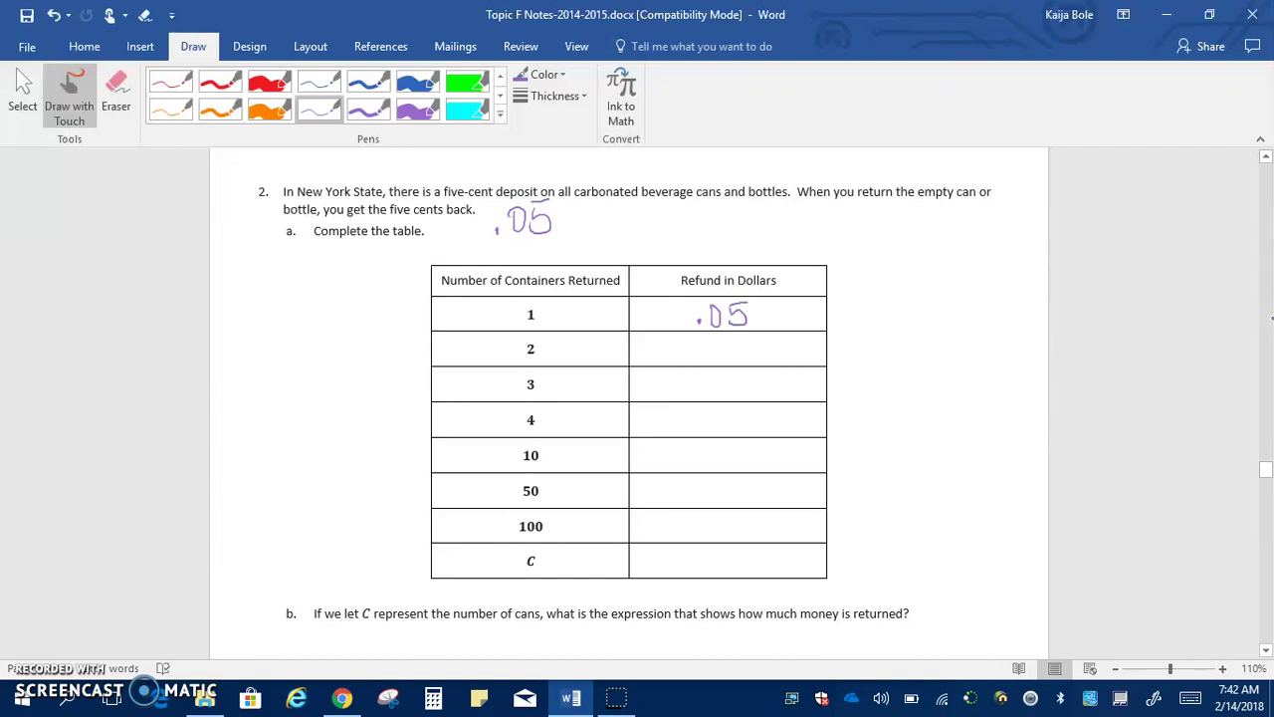
mouse_move(697, 353)
mouse_down()
mouse_move(719, 359)
mouse_move(738, 341)
mouse_up()
drag(723, 373, 730, 395)
drag(735, 375, 747, 375)
drag(721, 410, 737, 430)
mouse_move(759, 406)
mouse_down()
mouse_move(743, 427)
mouse_move(757, 404)
mouse_up()
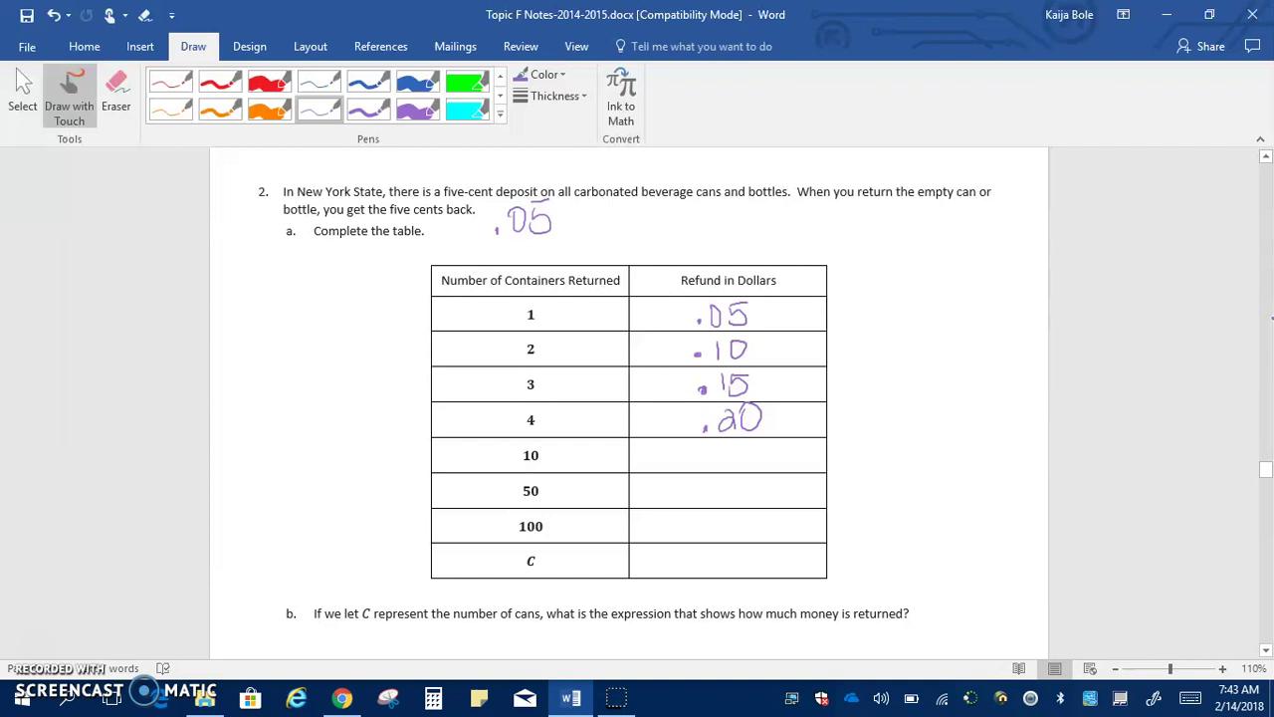
Step: Draw red arrows labelled .05 across the 1- and 2-container rows, then return to purple ink
click(176, 86)
drag(560, 316, 648, 315)
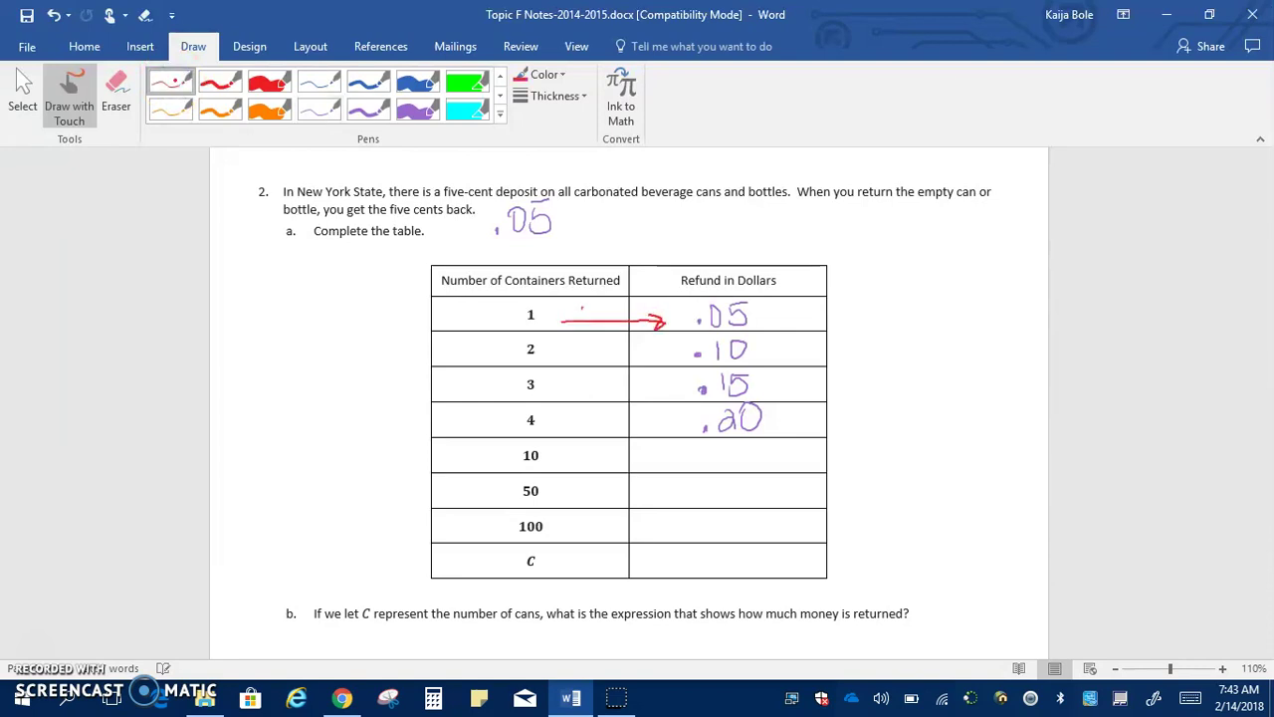
click(581, 315)
mouse_move(603, 306)
mouse_down()
mouse_move(616, 323)
mouse_move(637, 304)
mouse_up()
mouse_move(575, 355)
mouse_down()
mouse_move(662, 351)
mouse_move(614, 338)
mouse_move(628, 354)
mouse_move(641, 338)
mouse_up()
click(588, 344)
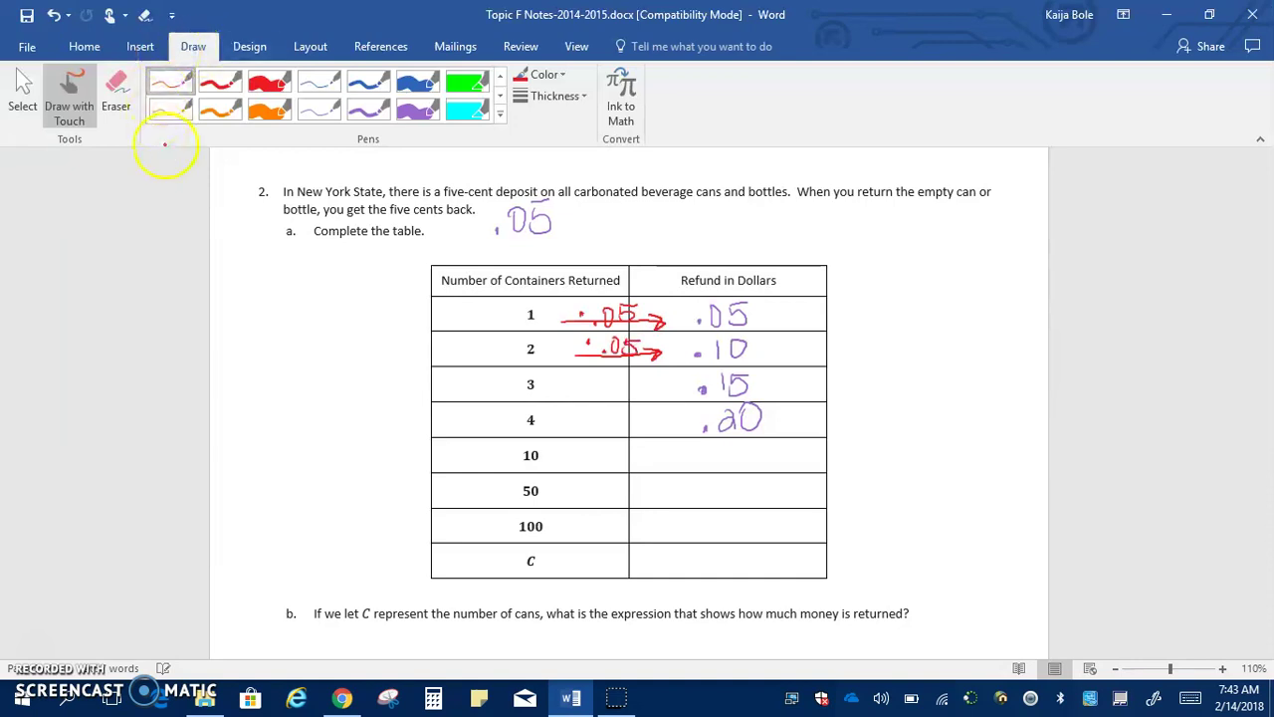
click(321, 110)
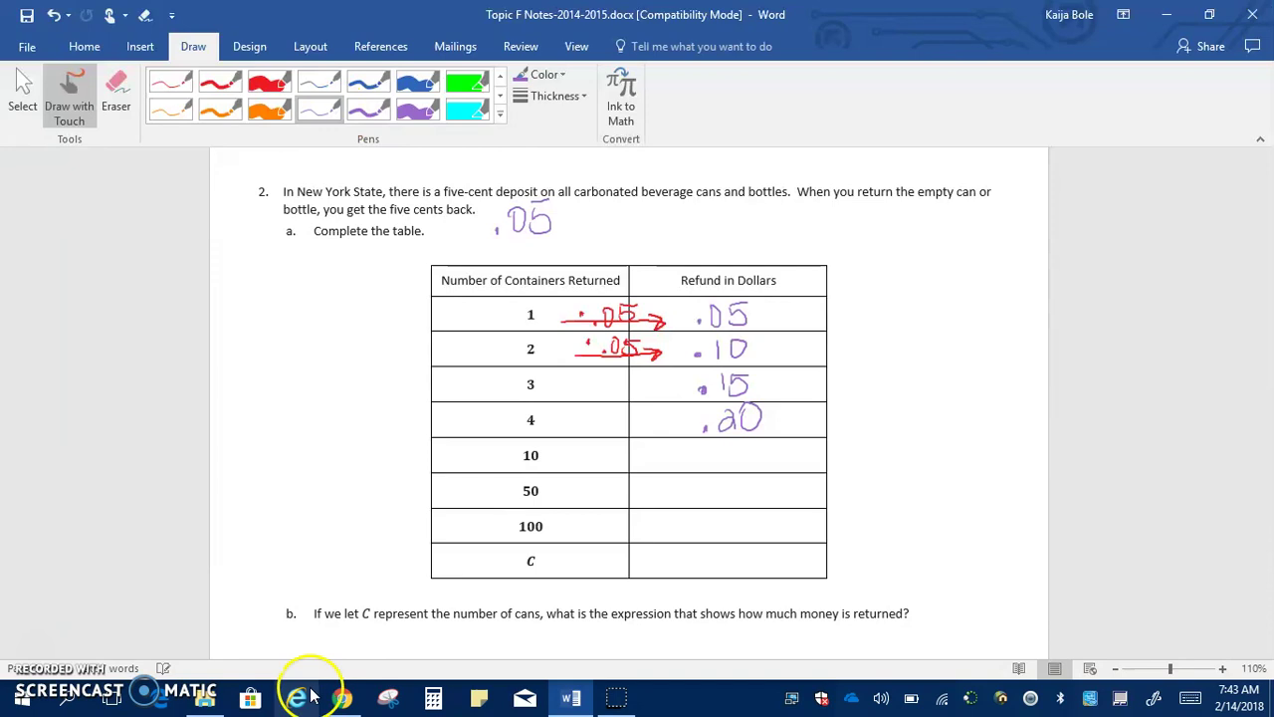
Step: Compute 10*.05 in Calculator and ink .50 as the refund for 10 containers
click(433, 697)
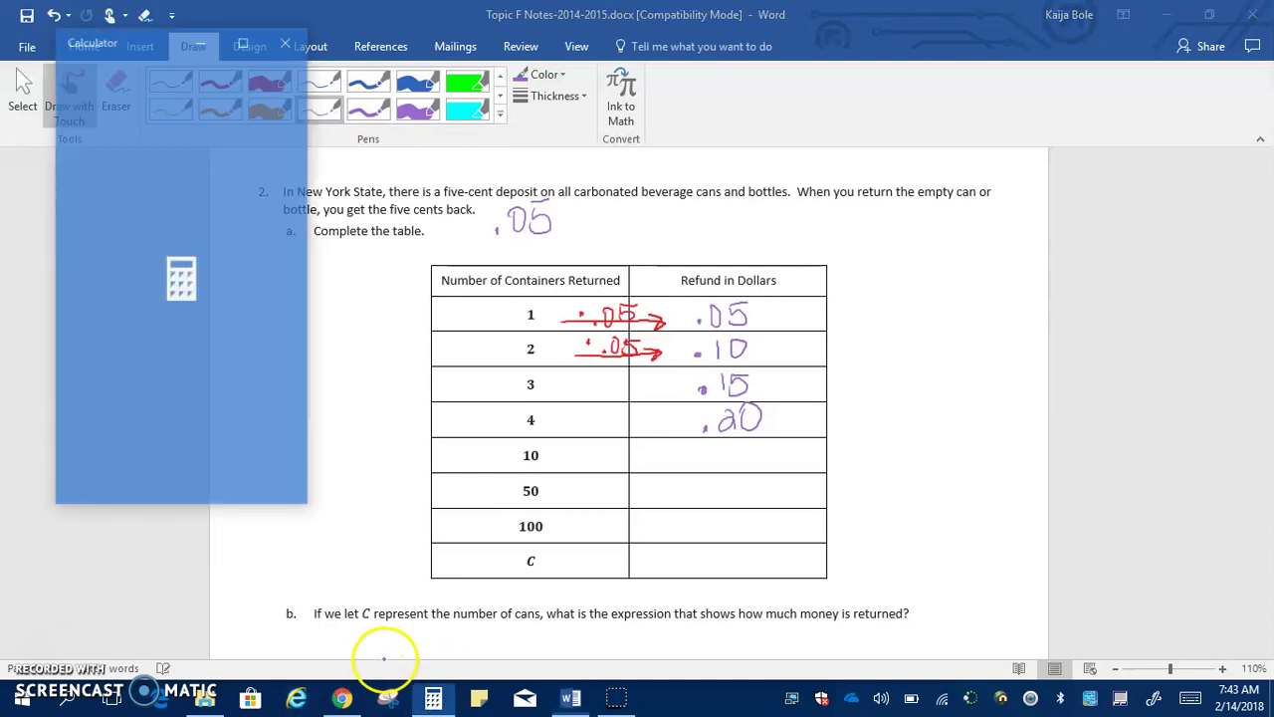
text(1)
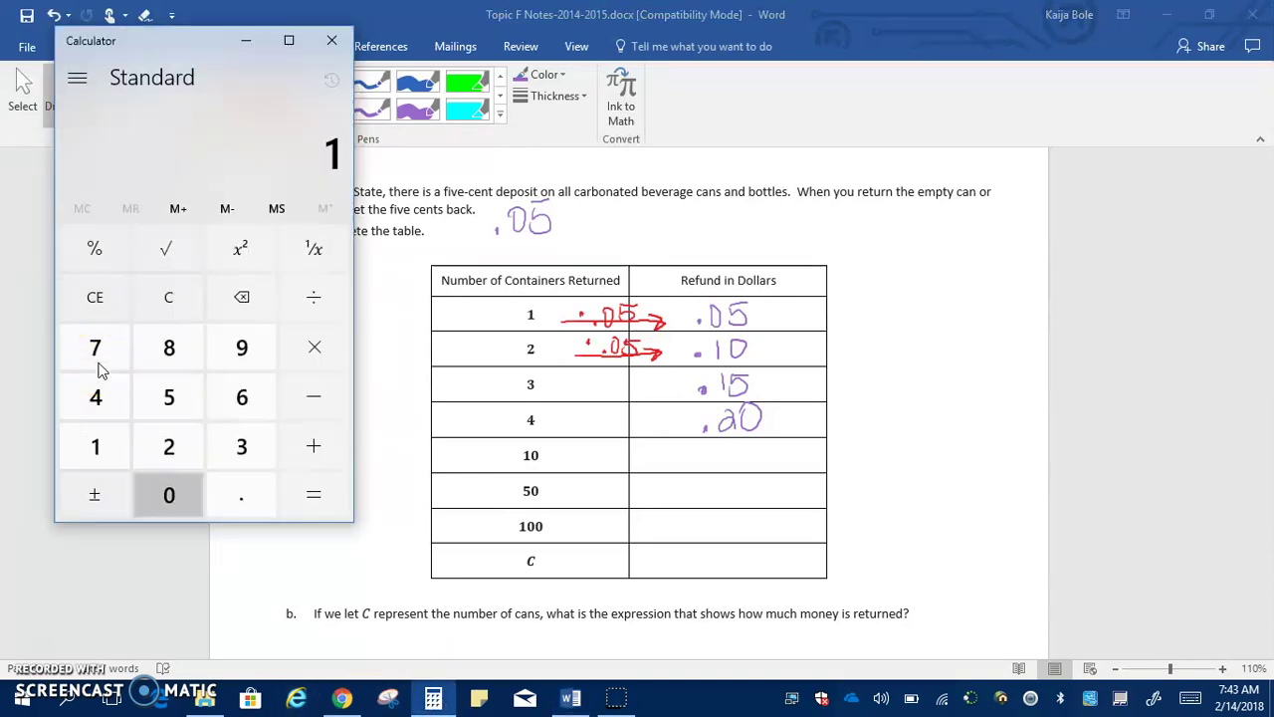
text(0*.05)
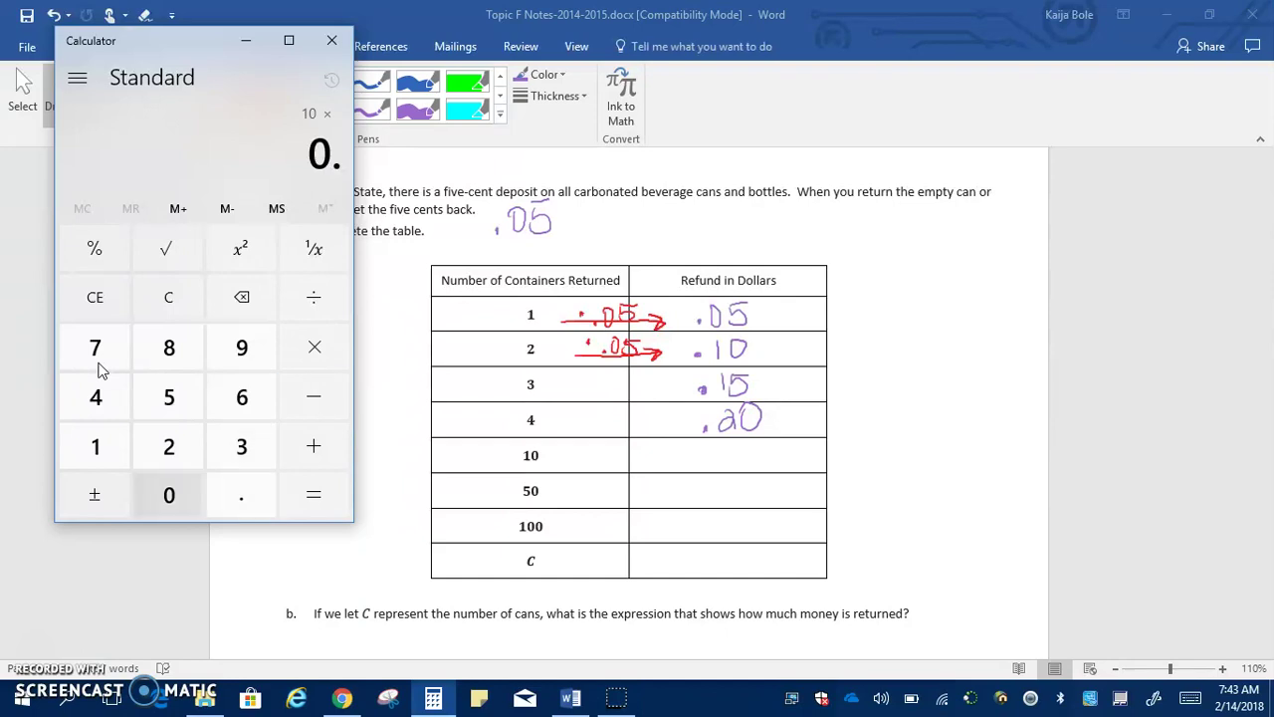
key(Return)
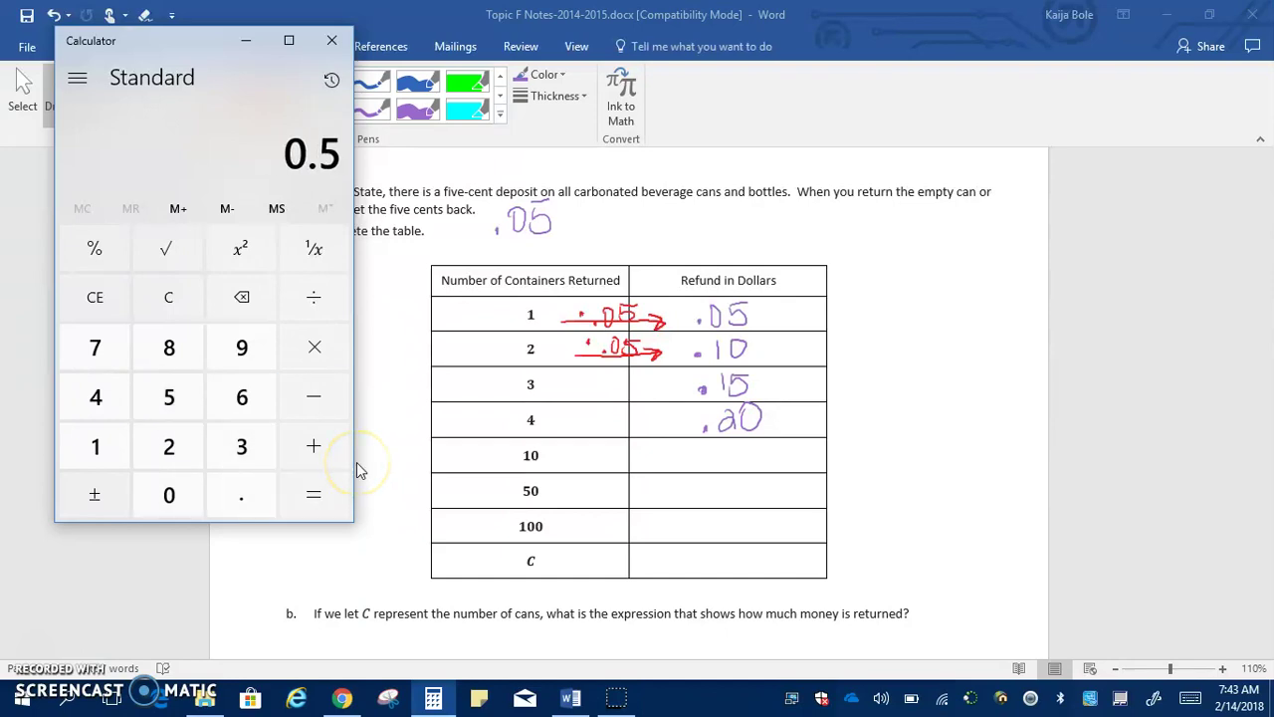
click(356, 462)
click(703, 465)
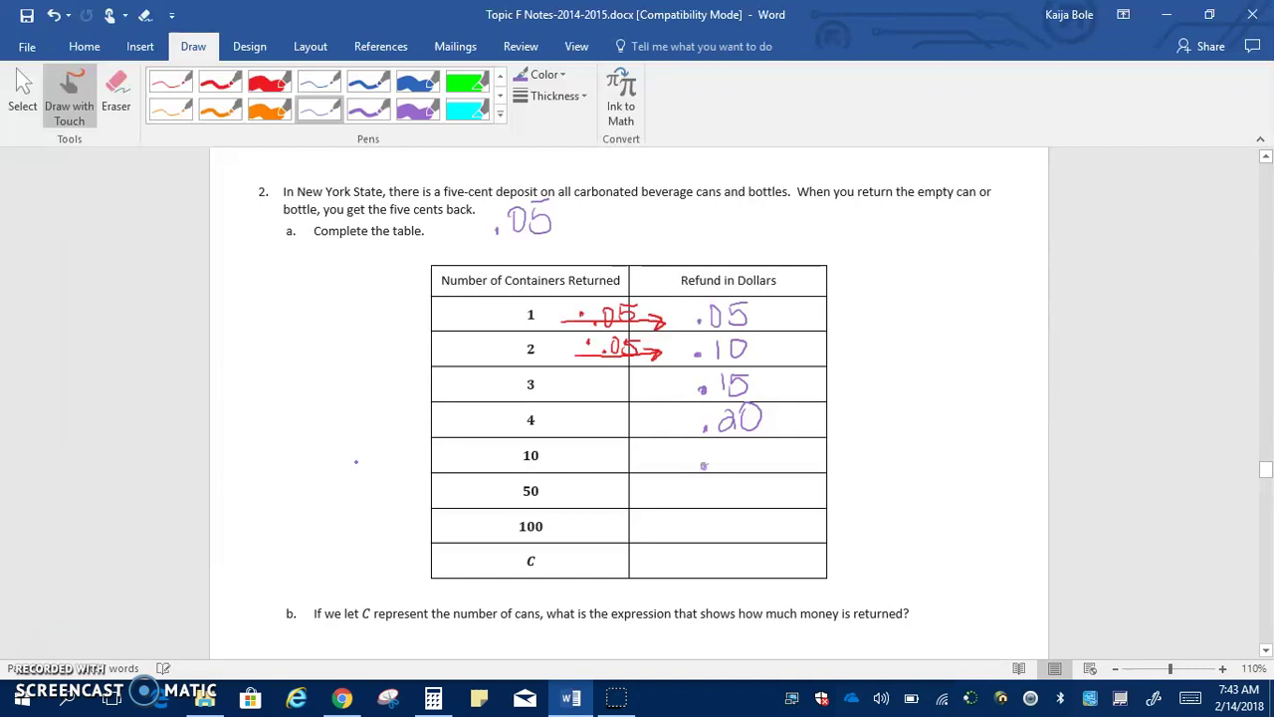
mouse_move(734, 450)
mouse_down()
mouse_move(721, 459)
mouse_move(767, 450)
mouse_move(753, 444)
mouse_up()
Step: Compute 50*.05 in Calculator and ink 2.50 as the refund for 50 cans
click(433, 698)
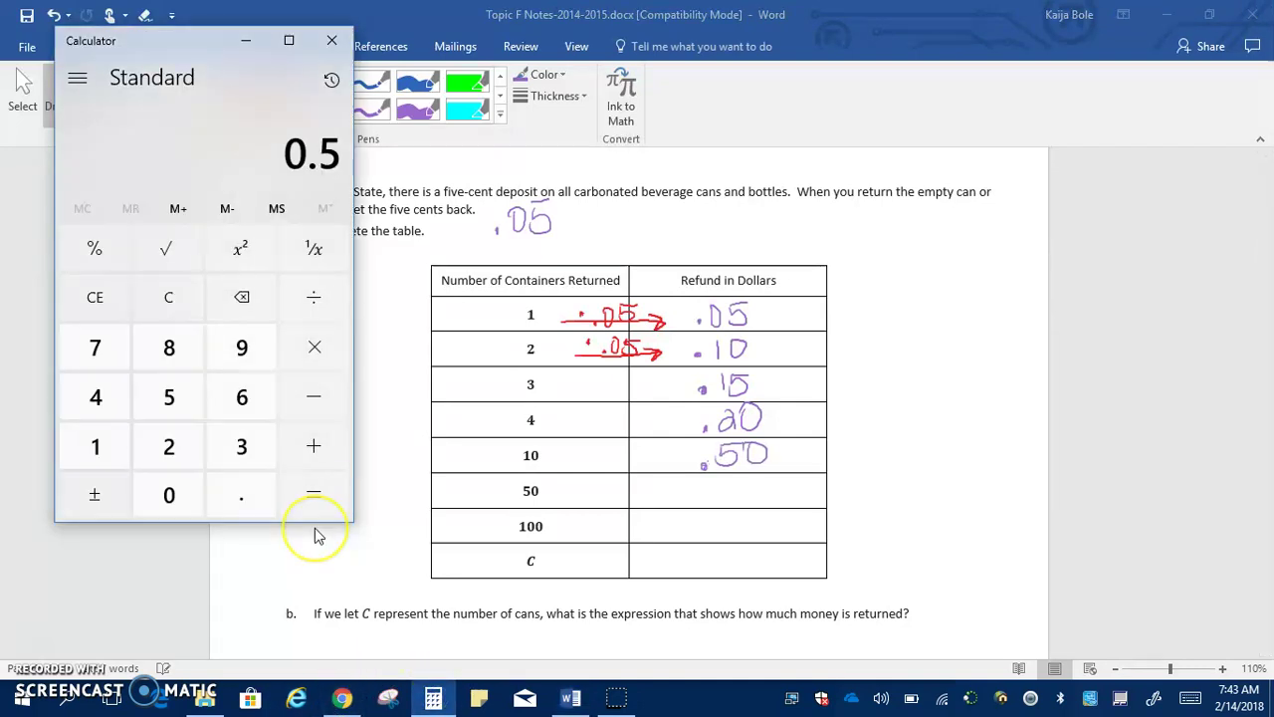
key(Delete)
text(50)
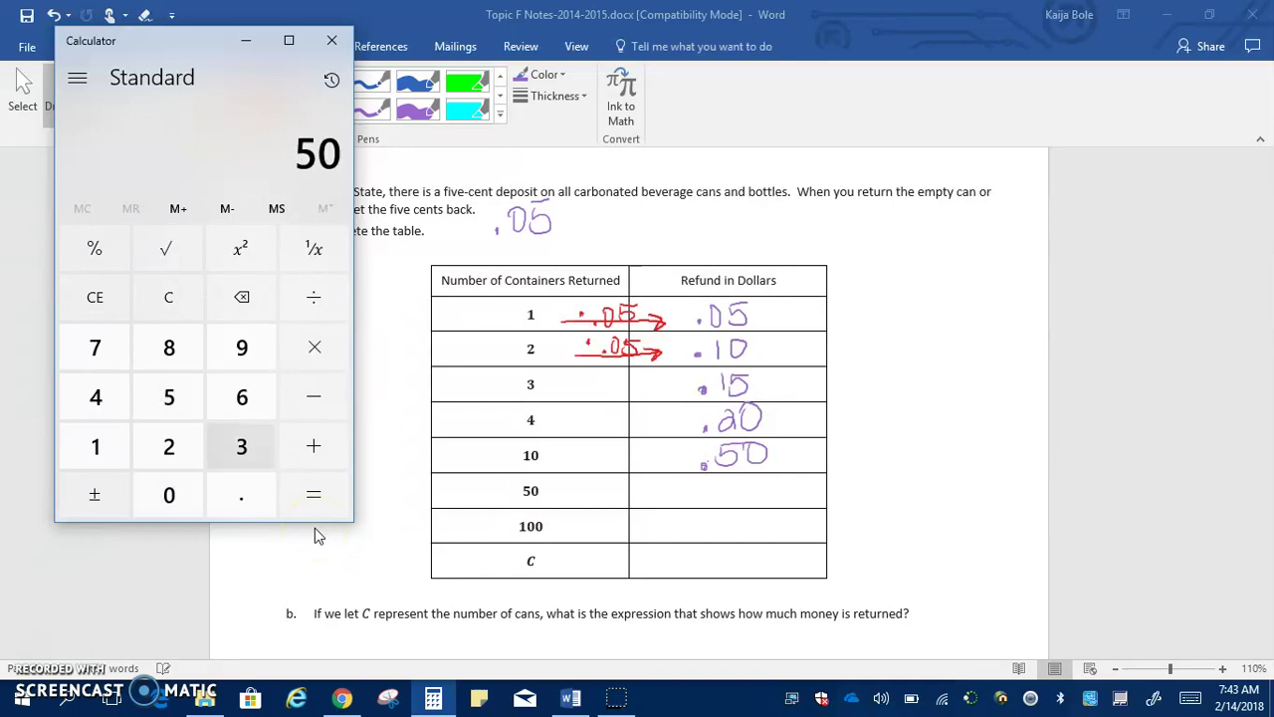
key(asterisk)
text(.05)
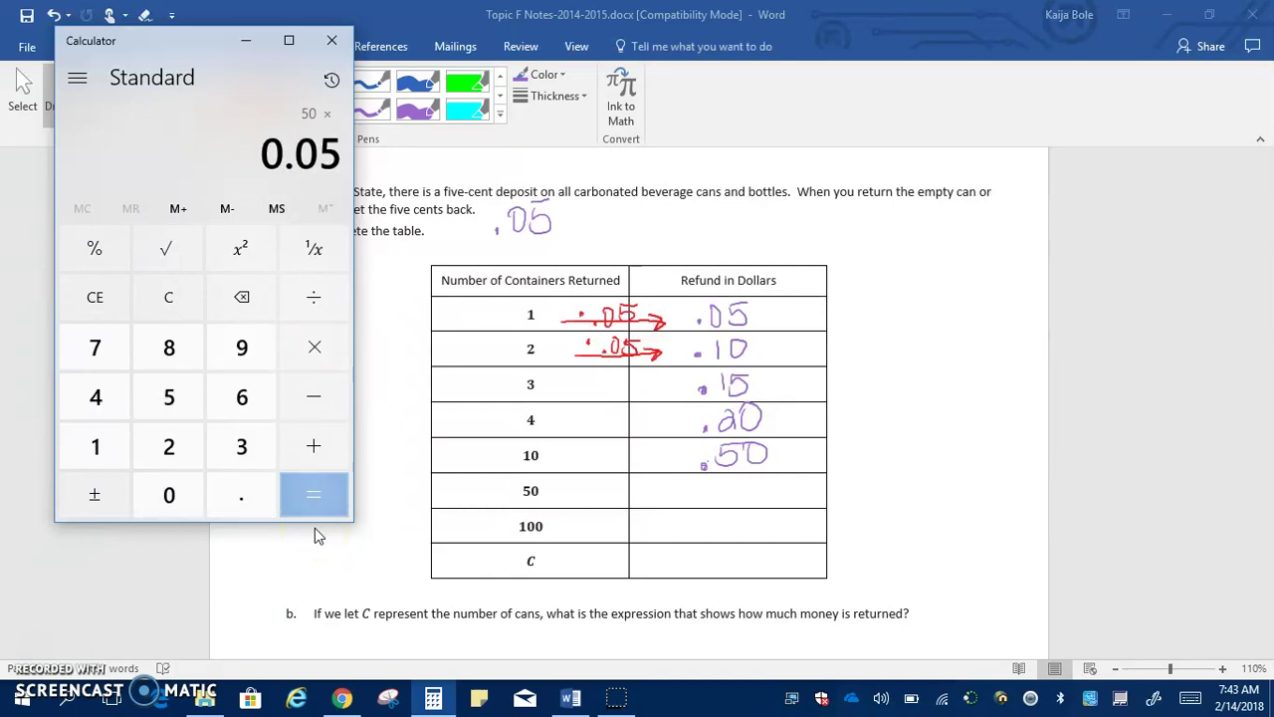
key(Return)
click(360, 495)
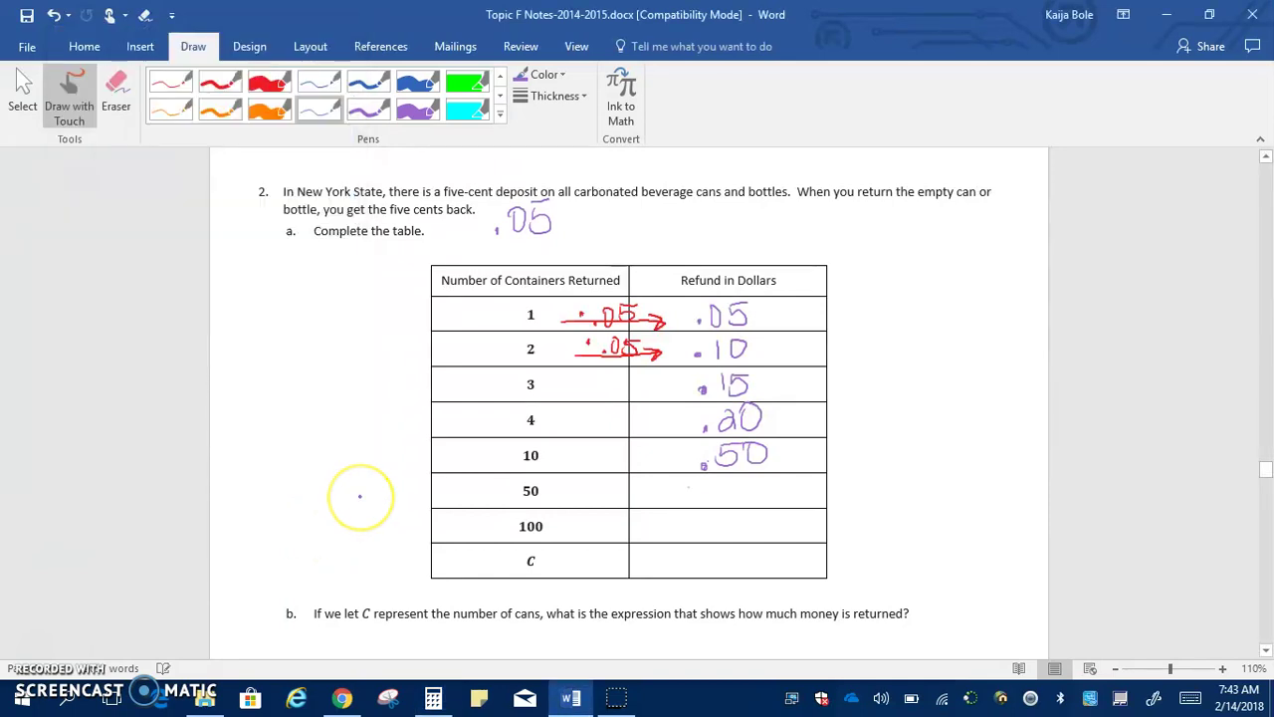
drag(687, 488, 705, 506)
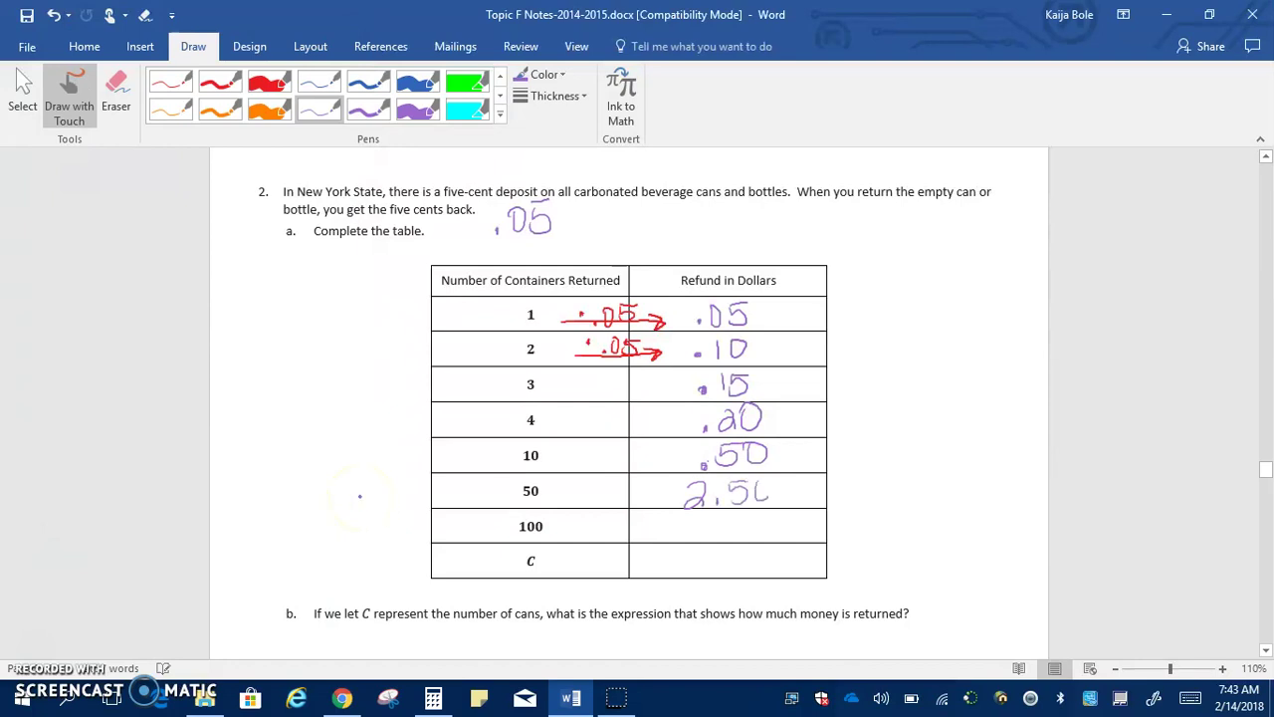
Step: Compute 100*.05, ink 5.00 for 100 cans, and draw an arrow across the C row
click(433, 698)
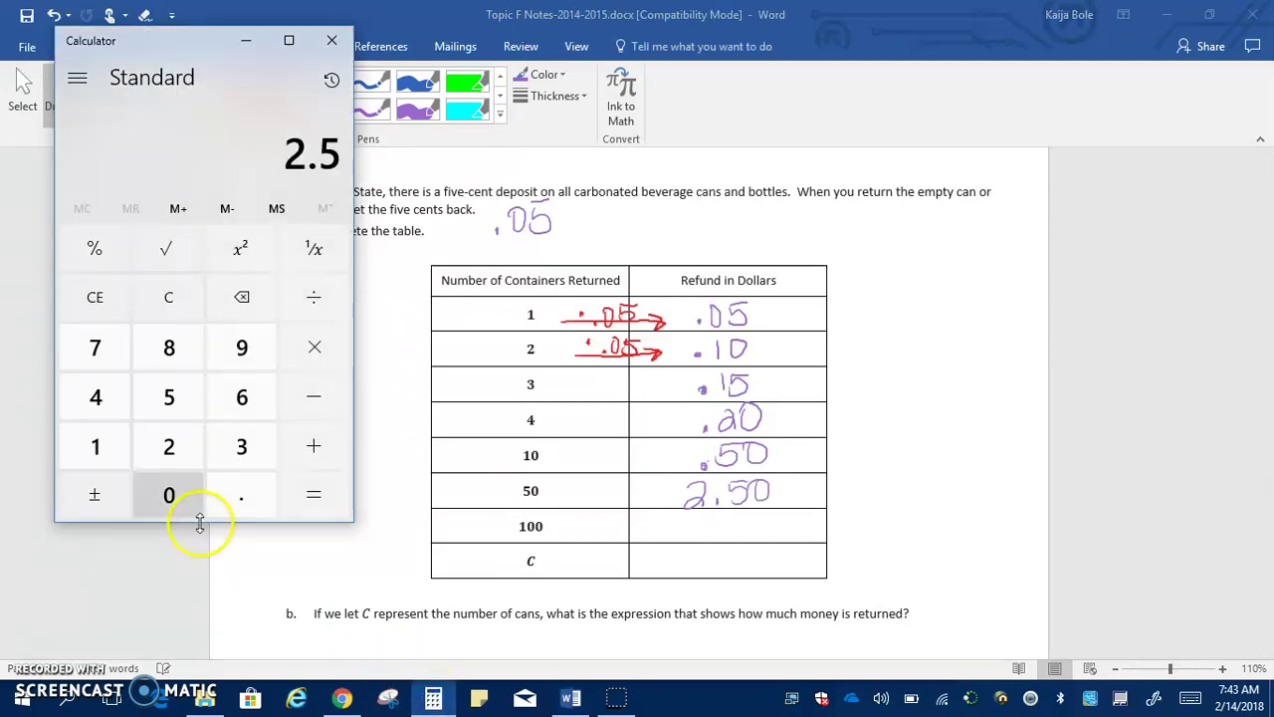
text(100*)
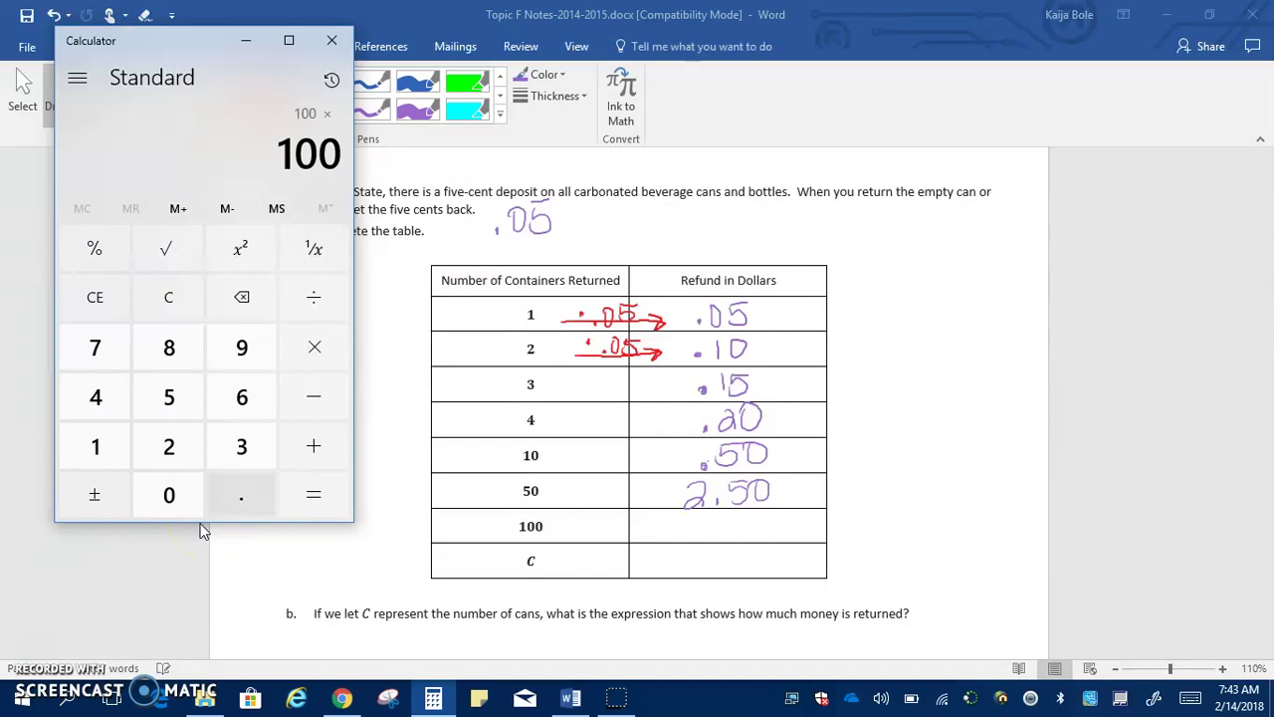
text(.05)
key(Return)
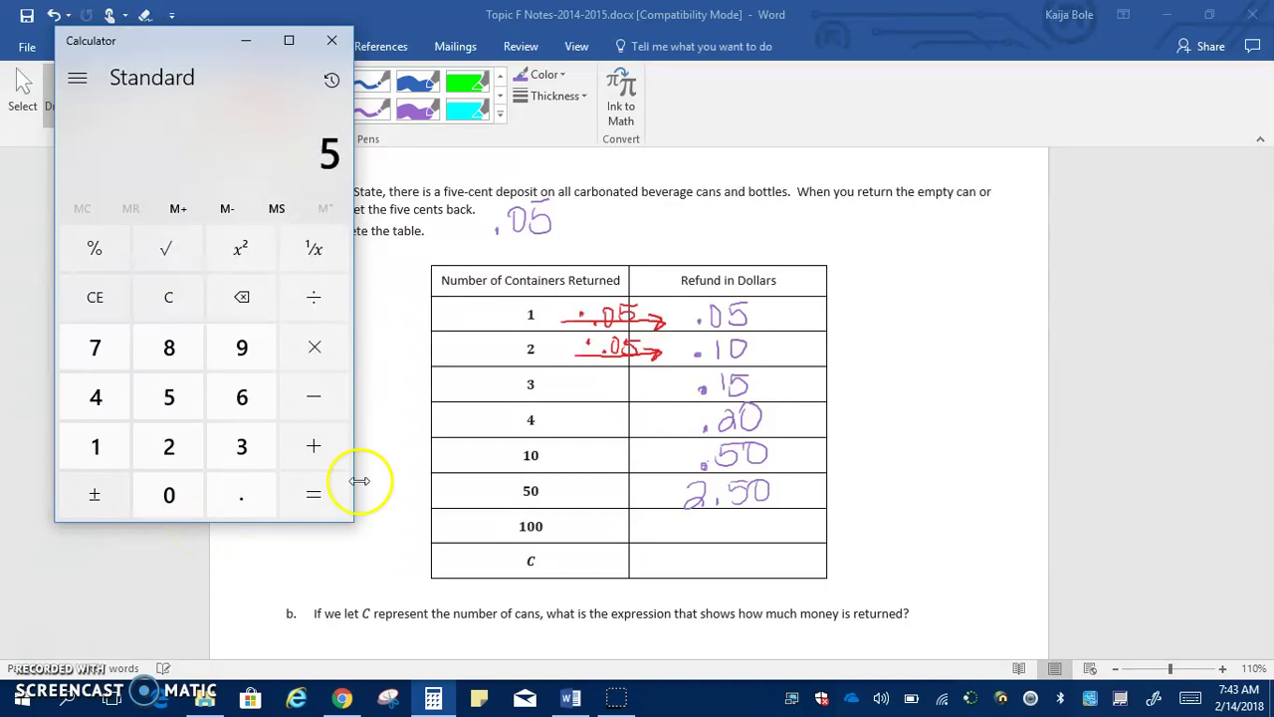
click(360, 481)
mouse_move(694, 520)
mouse_down()
mouse_move(713, 530)
mouse_move(691, 541)
mouse_up()
mouse_move(697, 518)
mouse_down()
mouse_move(729, 537)
mouse_move(769, 514)
mouse_up()
click(726, 534)
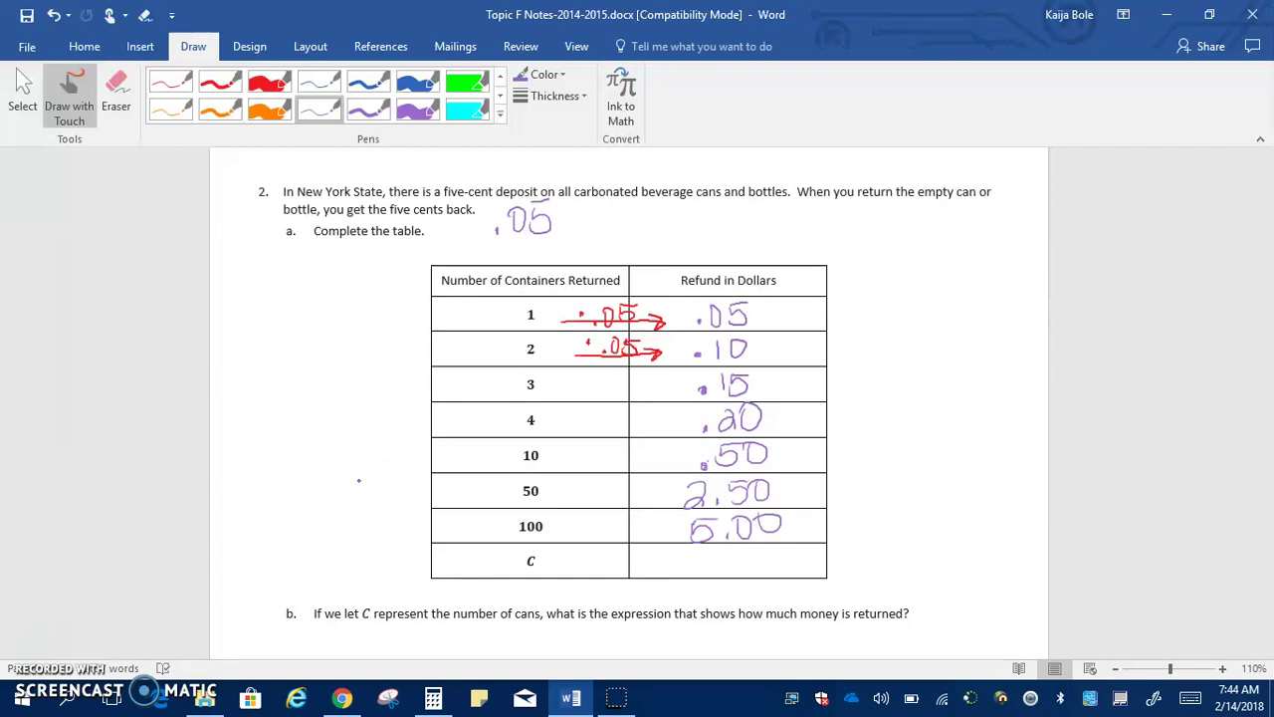
mouse_move(559, 565)
mouse_down()
mouse_move(679, 571)
mouse_move(712, 573)
mouse_up()
click(358, 481)
Step: Write .05C in the C row, then in blue ink add d and d/.05 below the table
click(679, 571)
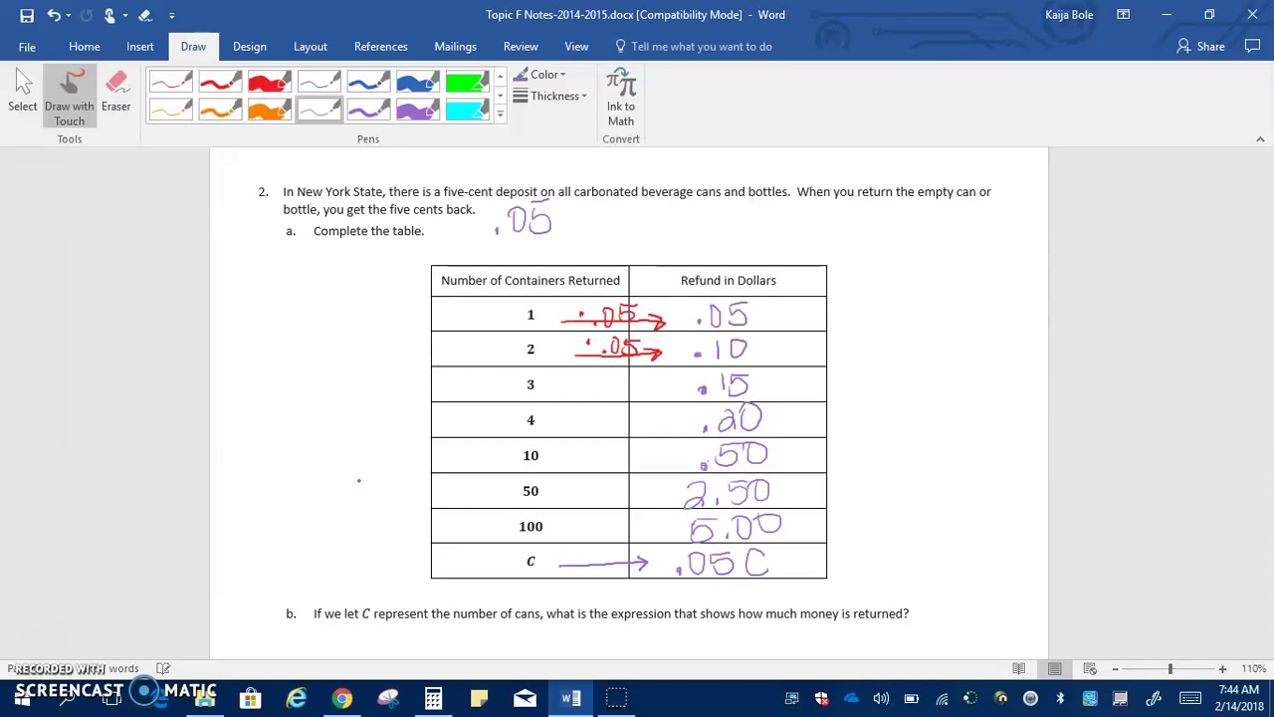
click(319, 81)
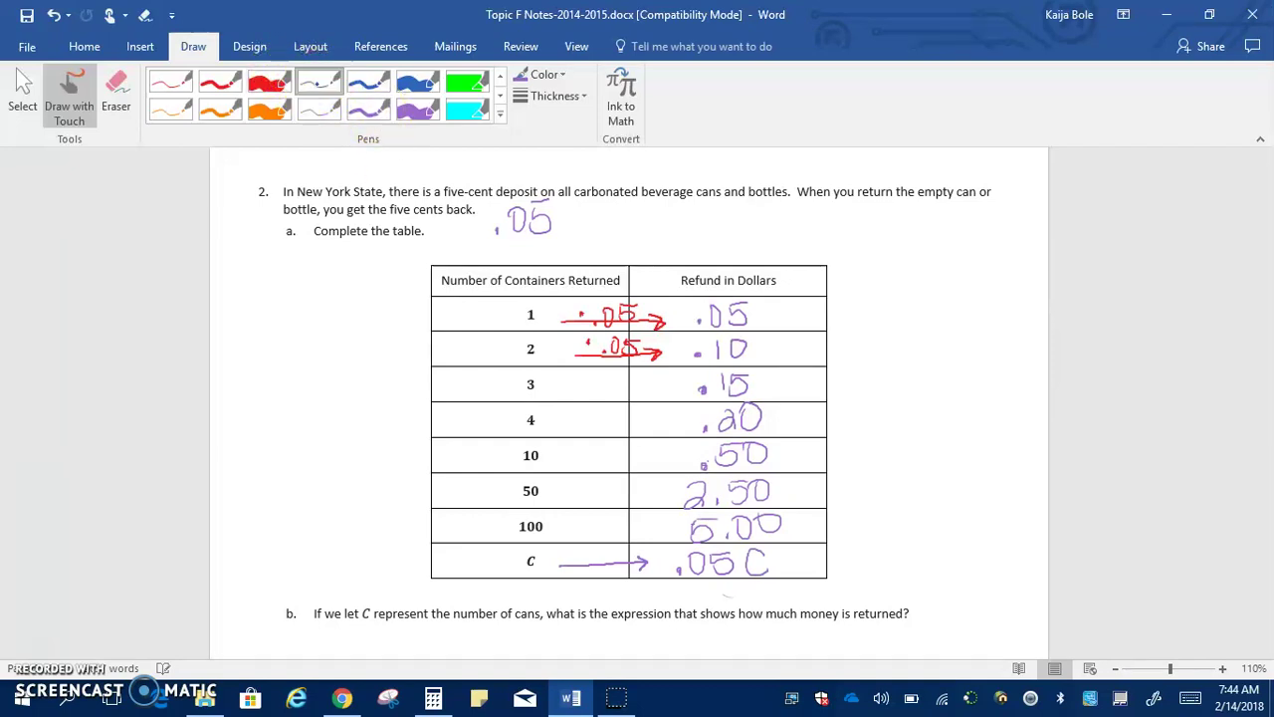
mouse_move(741, 570)
mouse_down()
mouse_move(742, 601)
mouse_move(598, 601)
mouse_up()
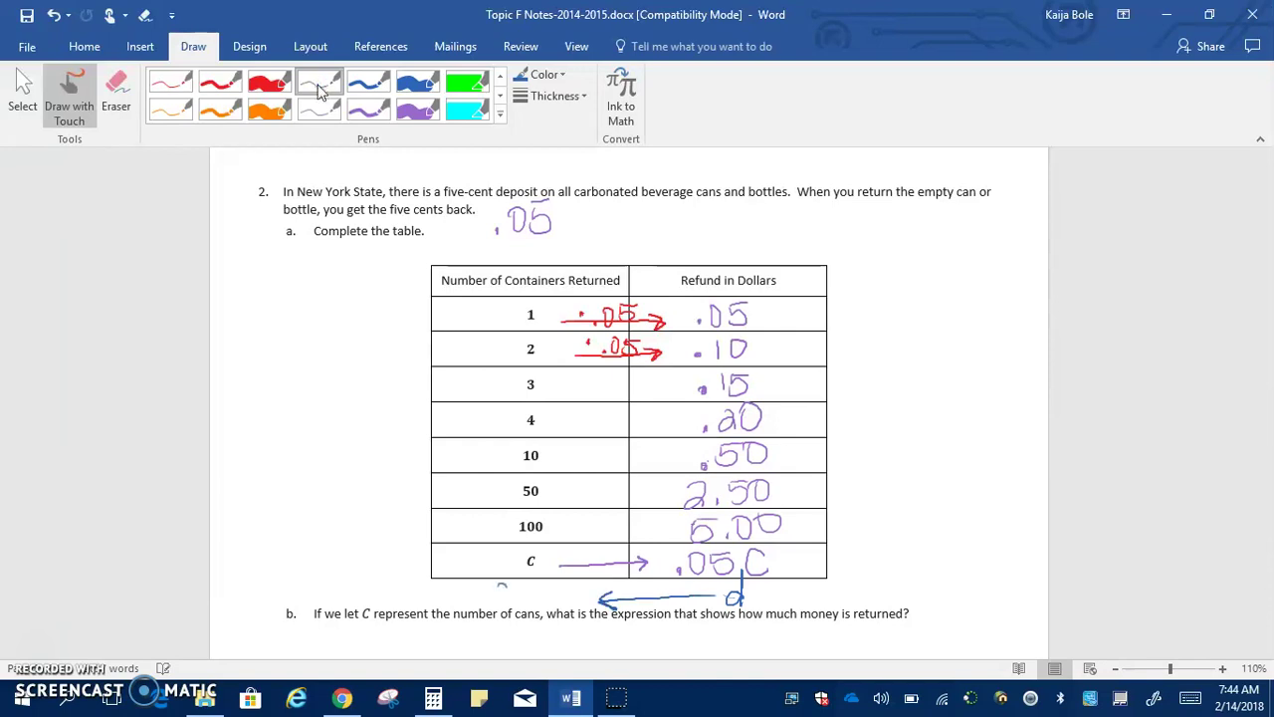
drag(522, 581, 504, 608)
drag(529, 594, 530, 604)
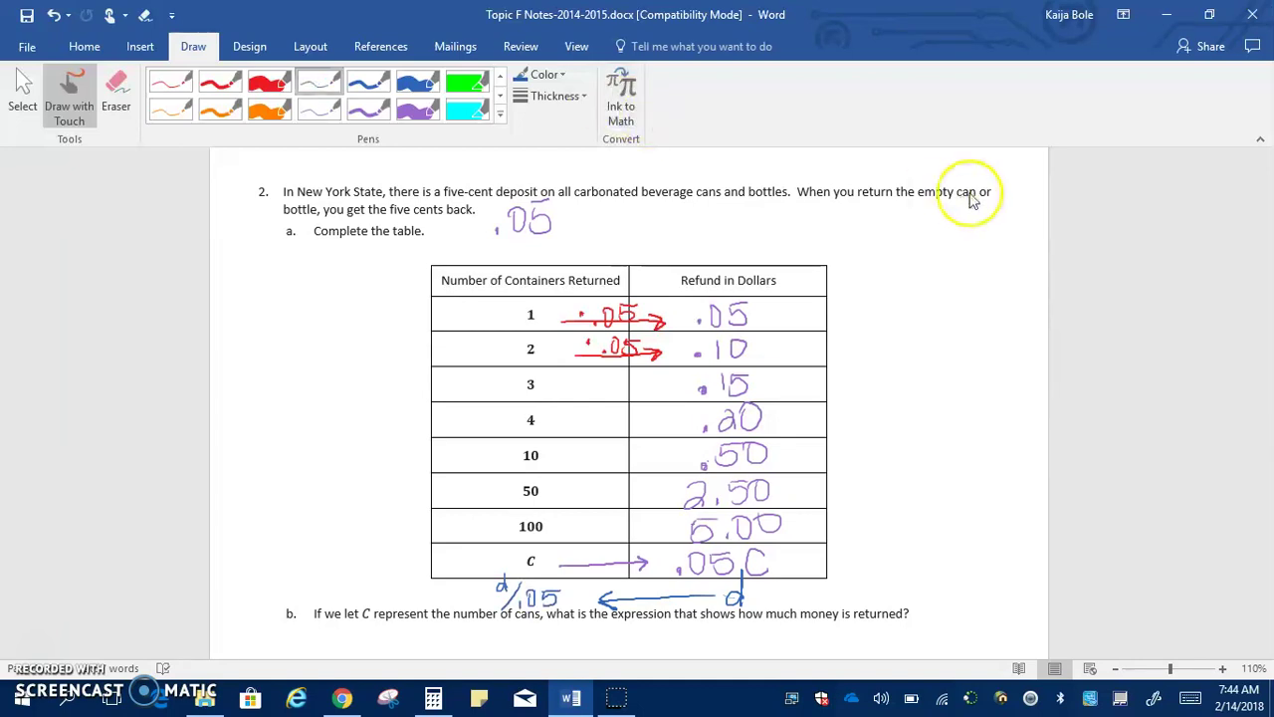
Step: Ink .05C under part b, erasing a mistaken 0.5 first
scroll(1115, 398, down, 3)
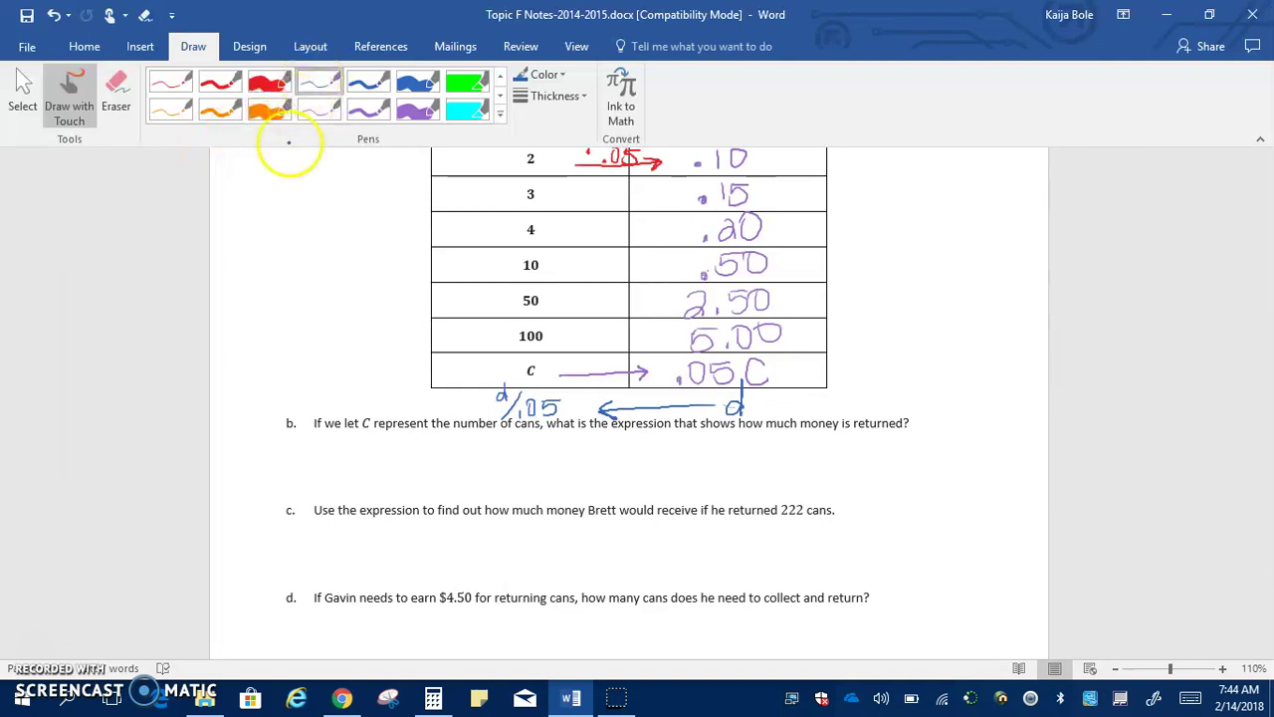
click(319, 109)
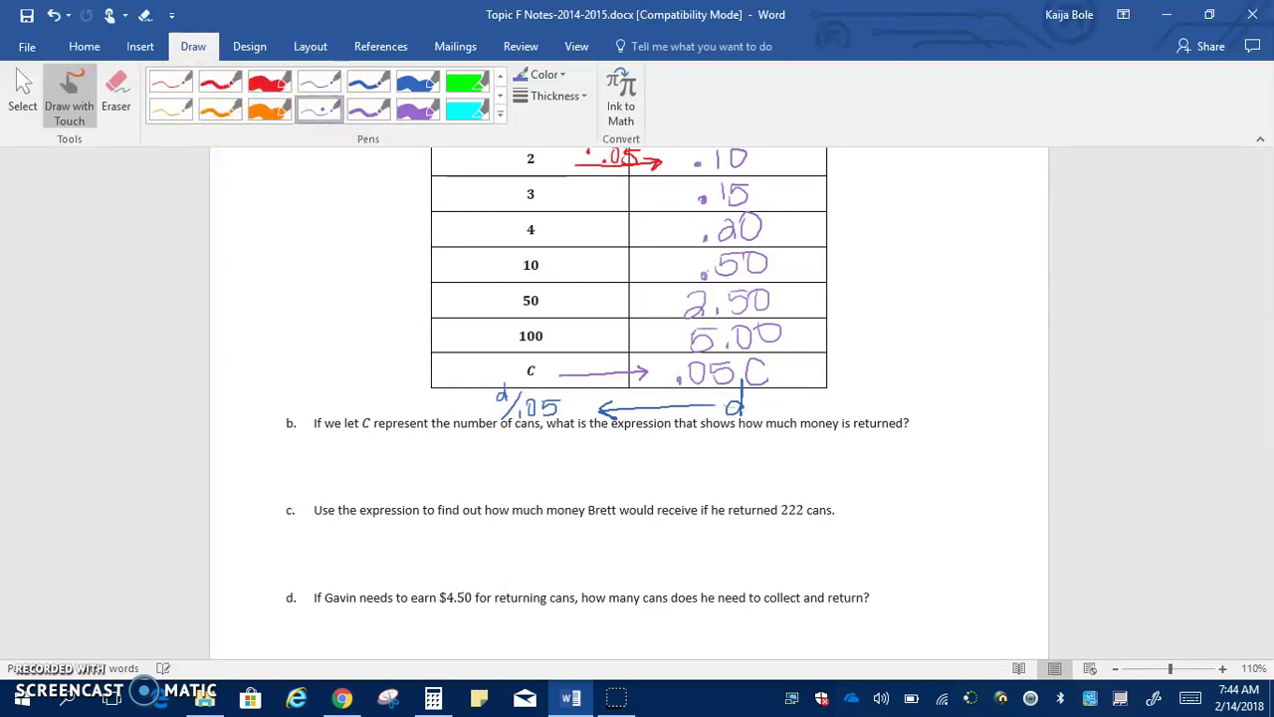
mouse_move(423, 478)
mouse_down()
mouse_move(426, 446)
mouse_move(474, 468)
mouse_move(456, 480)
mouse_up()
click(449, 477)
drag(456, 448, 482, 448)
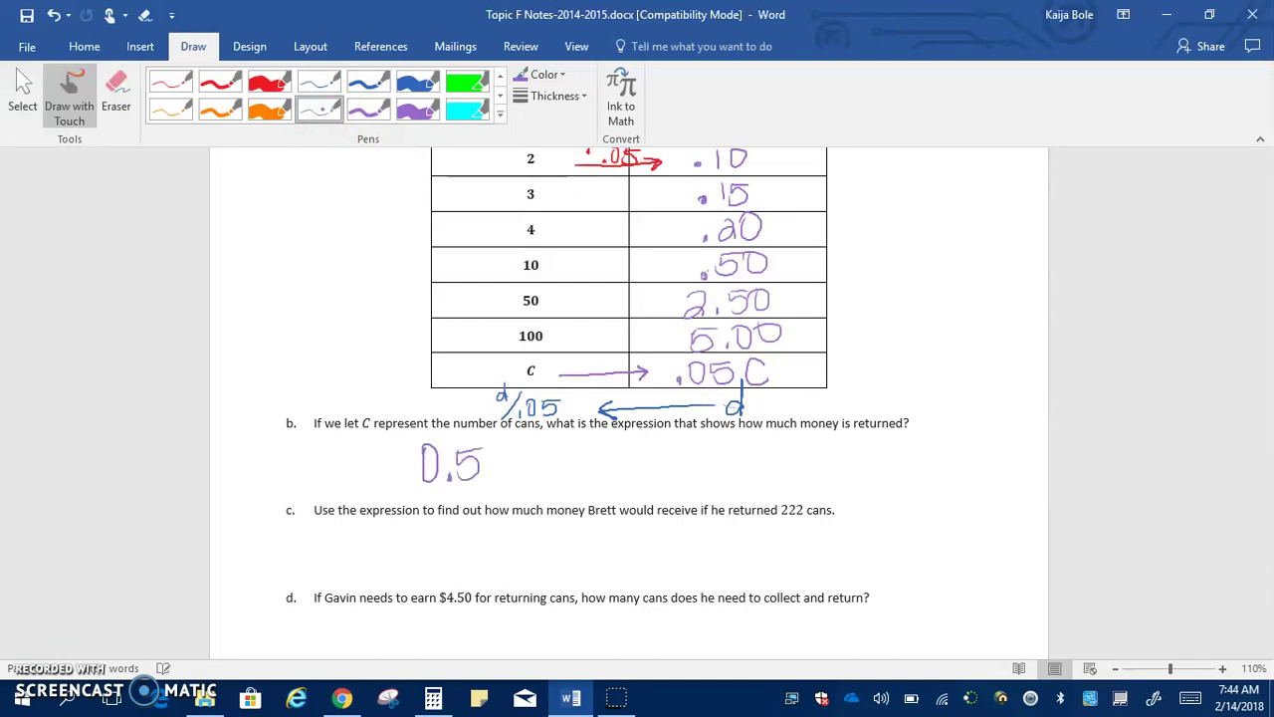
click(116, 98)
mouse_move(518, 486)
mouse_down()
mouse_move(464, 455)
mouse_move(418, 468)
mouse_up()
click(85, 95)
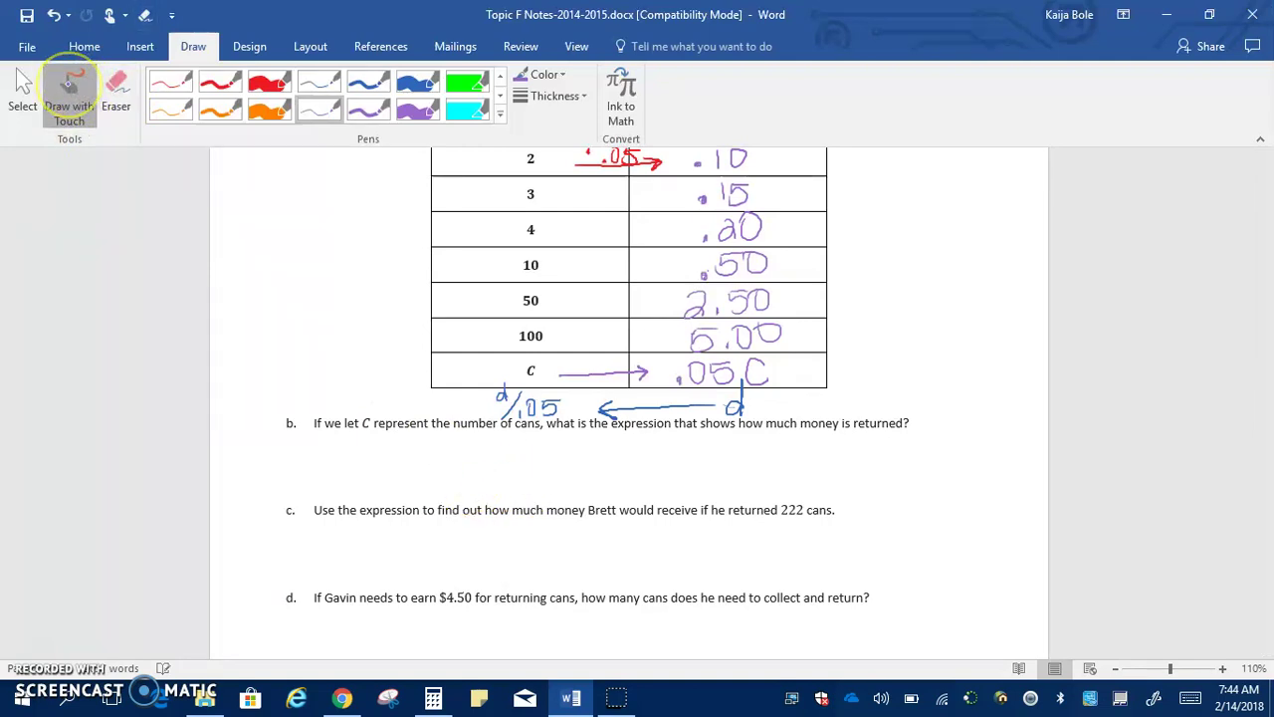
mouse_move(432, 450)
mouse_down()
mouse_move(434, 480)
mouse_move(446, 478)
mouse_up()
mouse_move(451, 449)
mouse_down()
mouse_move(487, 459)
mouse_move(514, 477)
mouse_up()
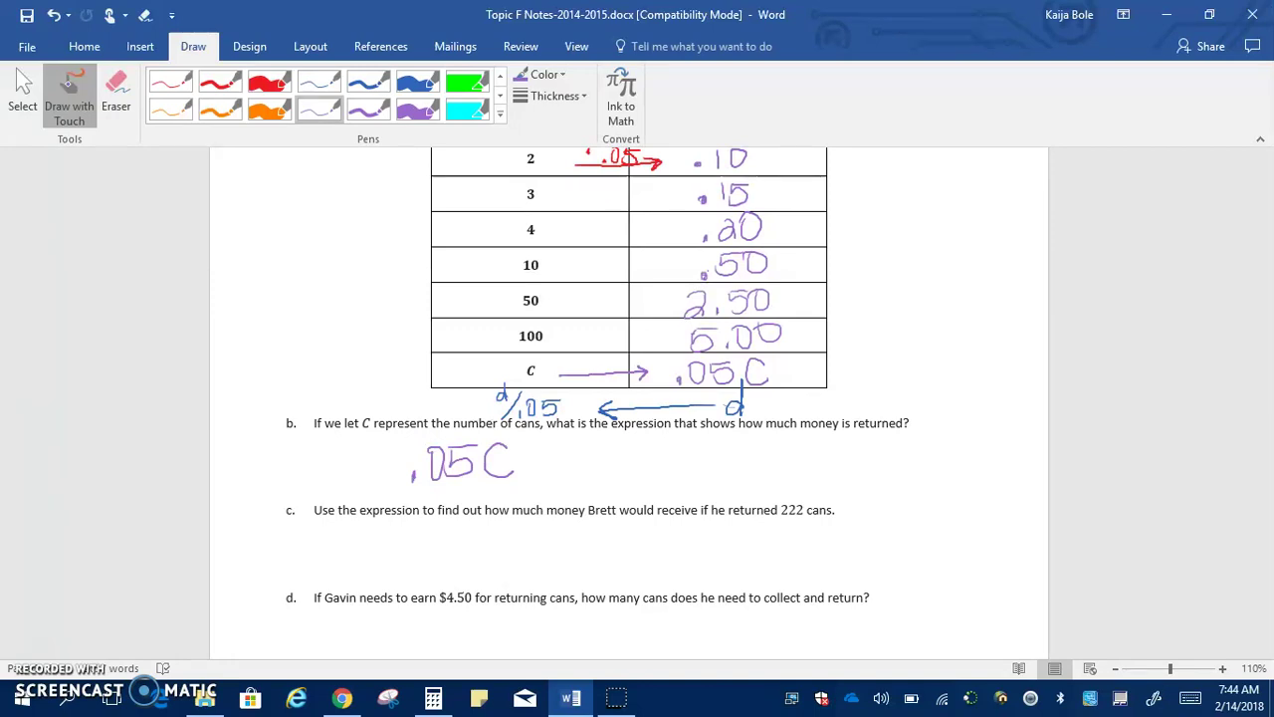
Step: Underline 222 cans and ink .05 · 222 = 11.1 with a boxed $11.10 under part c
drag(773, 519, 849, 521)
drag(393, 544, 416, 529)
drag(430, 529, 430, 552)
mouse_move(430, 529)
mouse_down()
mouse_move(479, 530)
mouse_move(491, 550)
mouse_move(522, 549)
mouse_move(545, 527)
mouse_move(555, 545)
mouse_move(592, 535)
mouse_up()
drag(575, 543, 650, 549)
drag(674, 528, 674, 550)
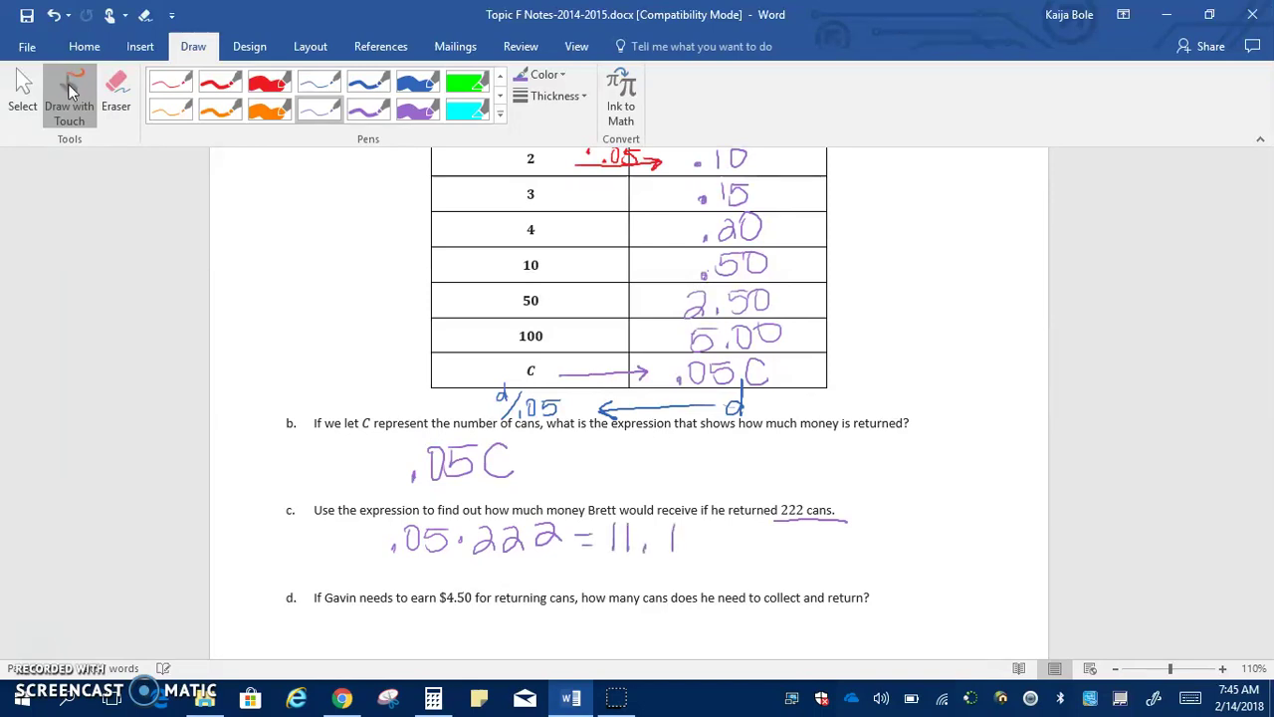
mouse_move(766, 538)
mouse_down()
mouse_move(737, 566)
mouse_move(805, 565)
mouse_up()
mouse_move(822, 558)
mouse_down()
mouse_move(842, 565)
mouse_move(868, 538)
mouse_up()
mouse_move(730, 529)
mouse_down()
mouse_move(733, 591)
mouse_move(821, 584)
mouse_move(894, 522)
mouse_move(725, 527)
mouse_up()
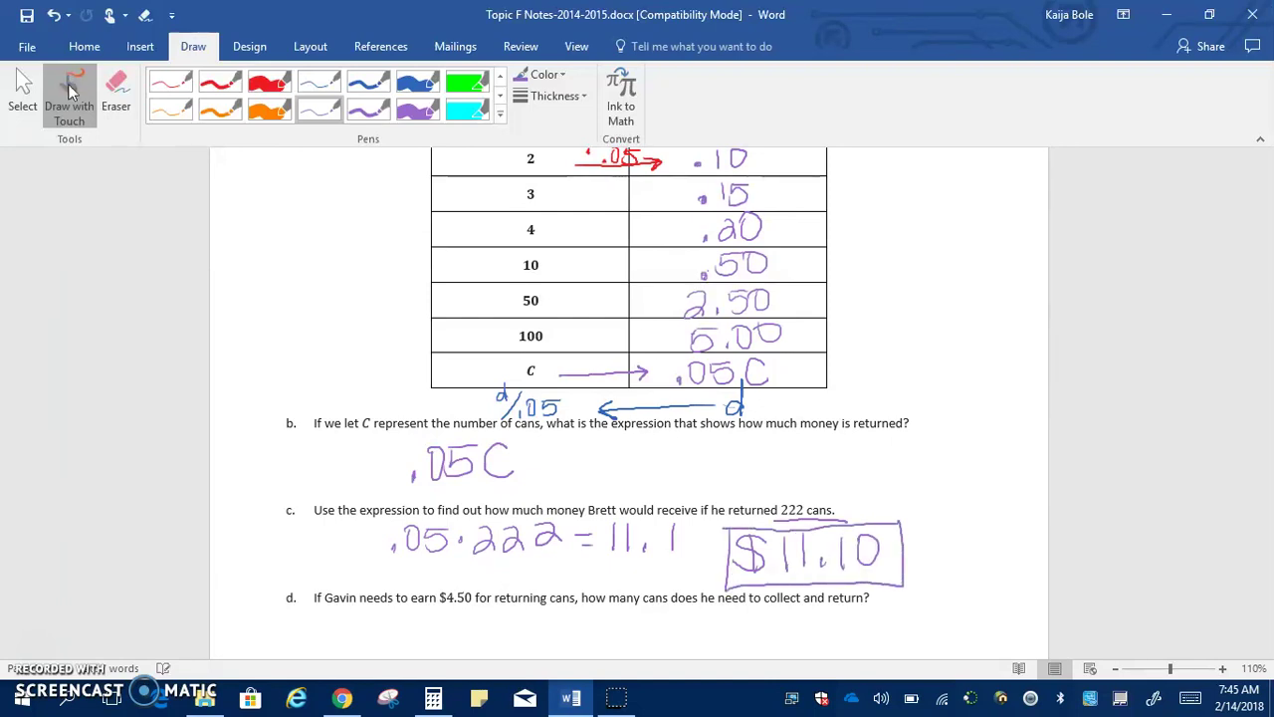
Step: Back on the Draw tab, begin part d with d/.05 = 4.50
click(249, 46)
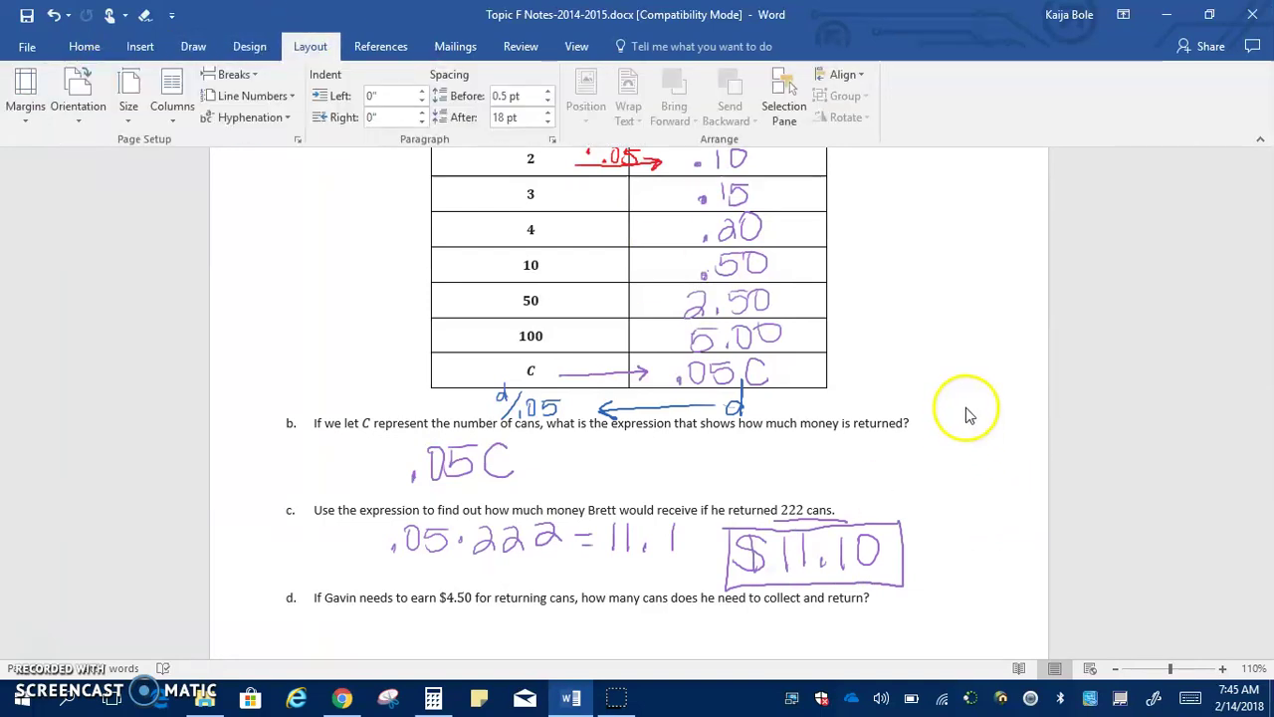
click(196, 44)
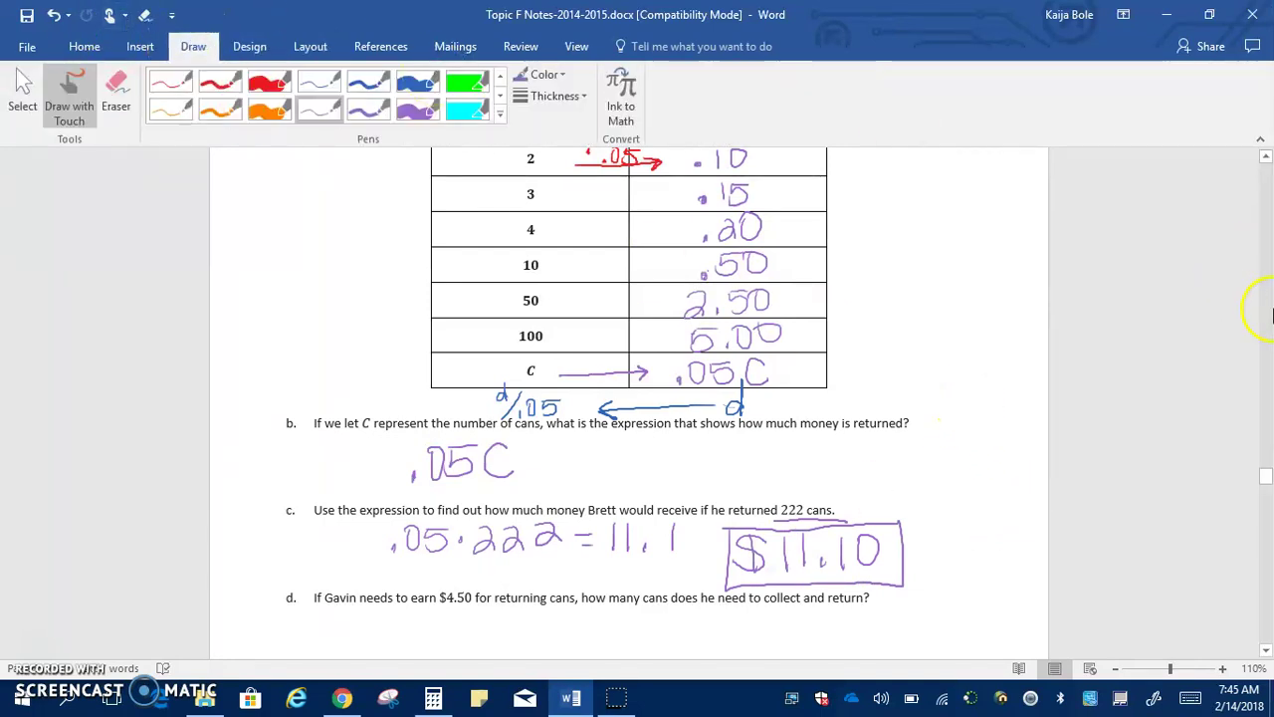
scroll(1139, 346, down, 3)
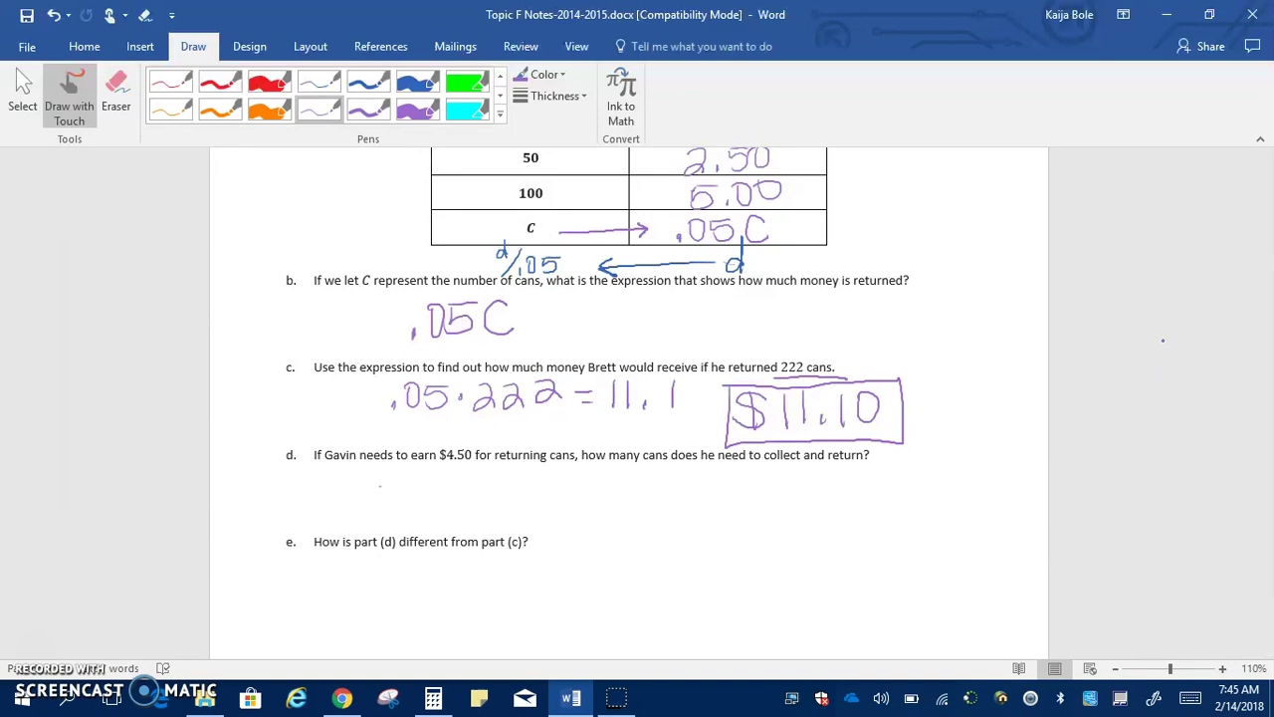
mouse_move(343, 498)
mouse_down()
mouse_move(403, 496)
mouse_move(368, 507)
mouse_move(397, 522)
mouse_move(462, 476)
mouse_move(498, 486)
mouse_up()
click(349, 523)
click(488, 485)
mouse_move(500, 469)
mouse_down()
mouse_move(514, 469)
mouse_move(496, 492)
mouse_move(542, 490)
mouse_move(486, 512)
mouse_move(497, 501)
mouse_up()
Step: Complete part d as 4.50/.05 = 90 with a boxed answer of 90 cans
click(484, 519)
mouse_move(508, 500)
mouse_down()
mouse_move(522, 499)
mouse_move(504, 519)
mouse_up()
drag(555, 484, 568, 484)
mouse_move(554, 498)
mouse_down()
mouse_move(606, 481)
mouse_move(602, 512)
mouse_up()
drag(627, 477, 626, 479)
drag(723, 481, 722, 488)
mouse_move(722, 484)
mouse_down()
mouse_move(716, 513)
mouse_move(740, 481)
mouse_move(782, 506)
mouse_up()
mouse_move(801, 484)
mouse_down()
mouse_move(802, 506)
mouse_move(833, 509)
mouse_up()
mouse_move(688, 472)
mouse_down()
mouse_move(686, 525)
mouse_move(870, 488)
mouse_move(672, 468)
mouse_up()
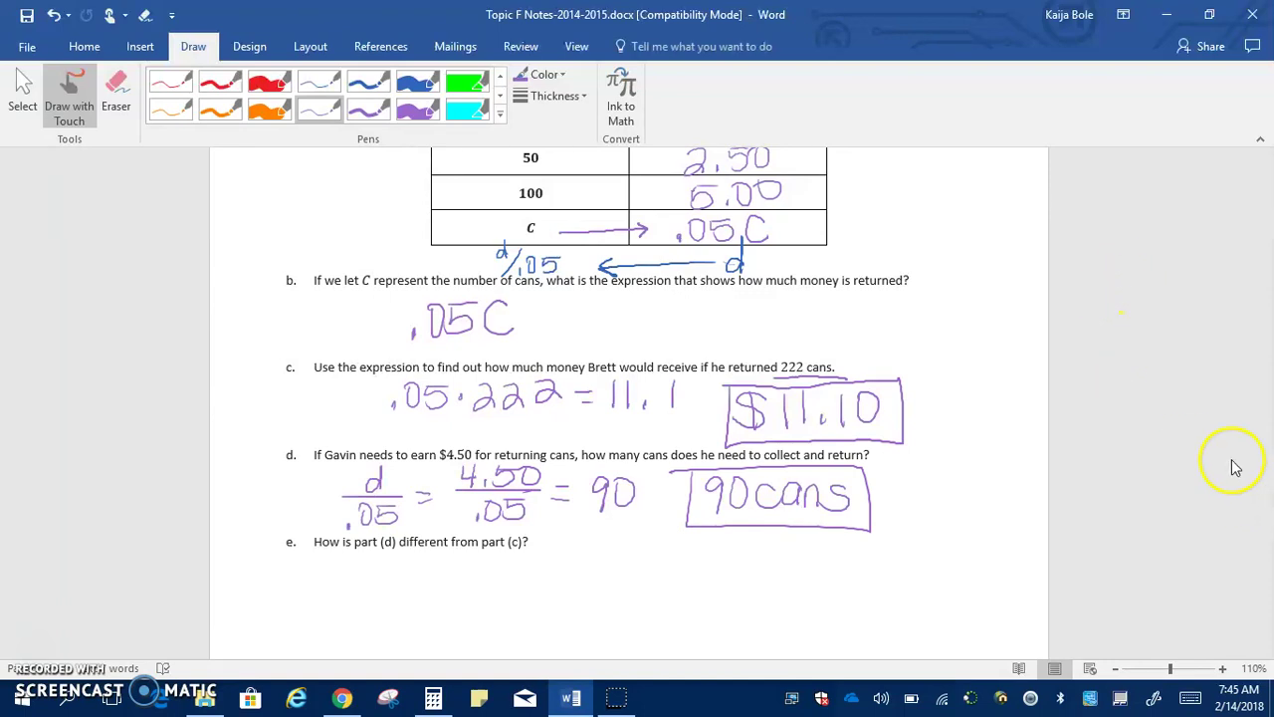
Step: Ink the Cost values 2.50 and 5.00 into problem 3's fare table
scroll(1232, 455, down, 5)
scroll(1195, 388, down, 6)
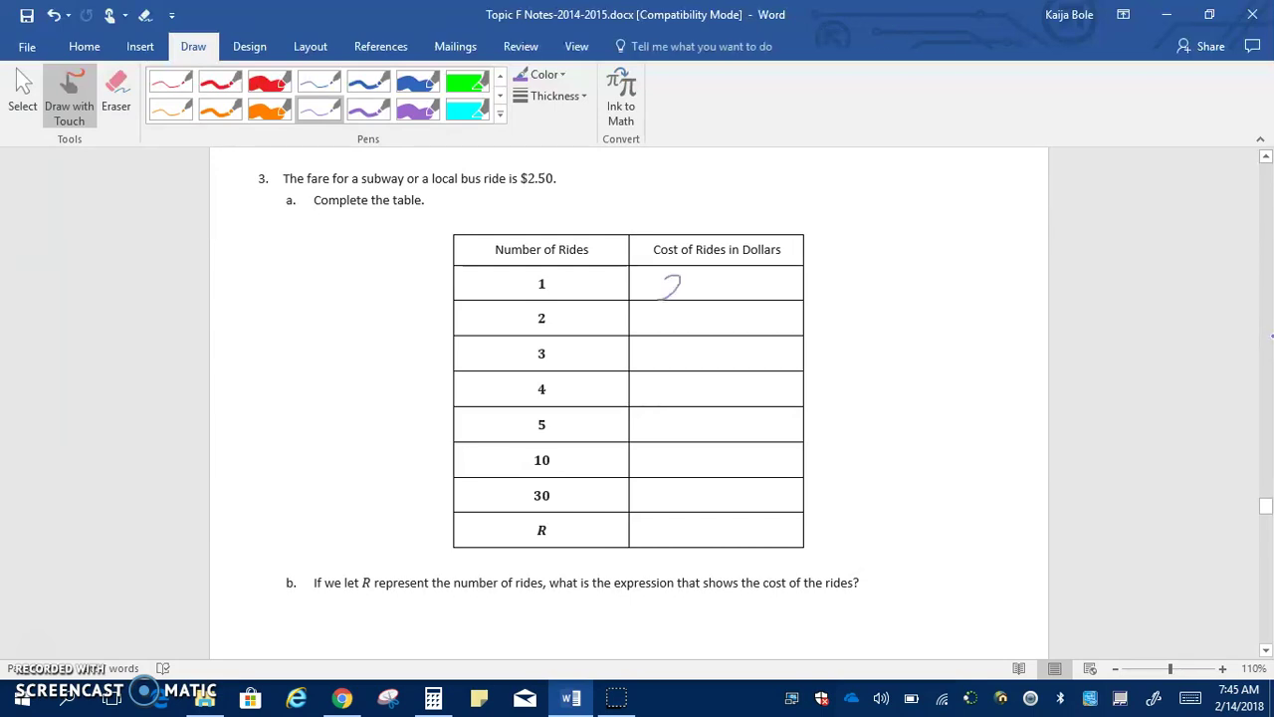
mouse_move(665, 295)
mouse_down()
mouse_move(703, 285)
mouse_move(705, 297)
mouse_move(725, 273)
mouse_up()
mouse_move(739, 274)
mouse_down()
mouse_move(741, 289)
mouse_move(737, 272)
mouse_up()
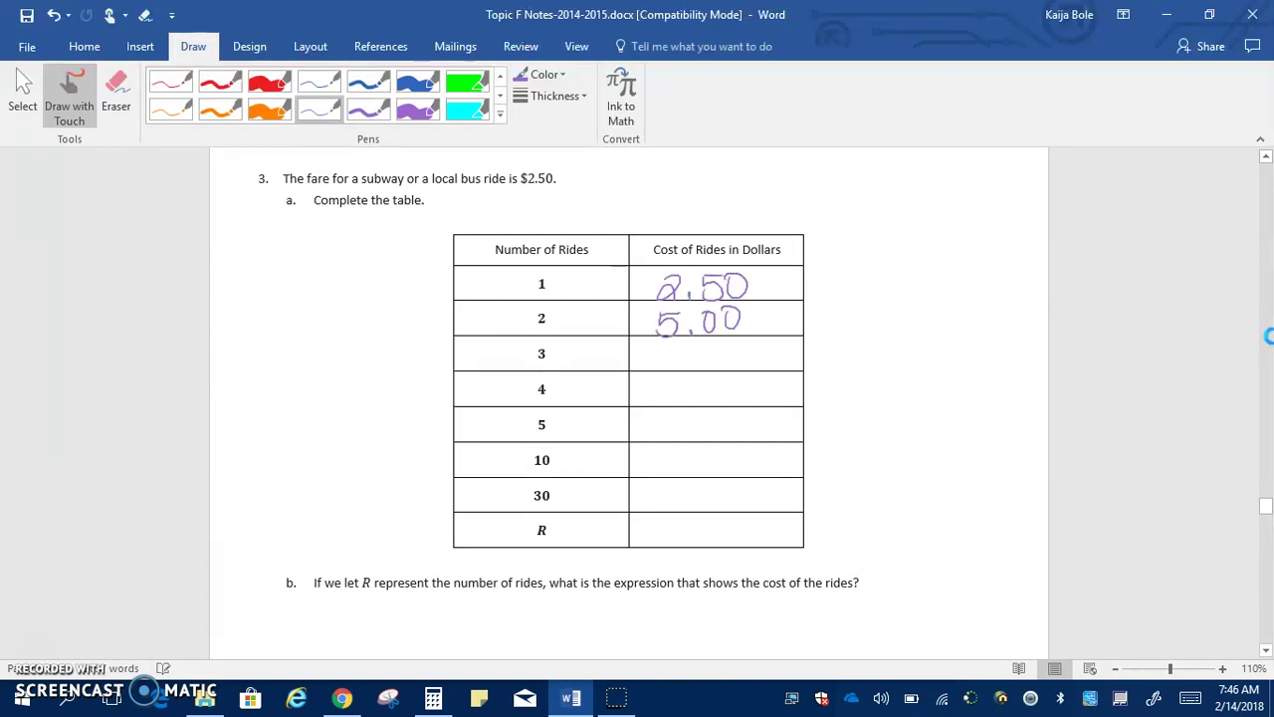
Step: Switch to red ink and write a star with 'on your own' beside problem 3
click(170, 81)
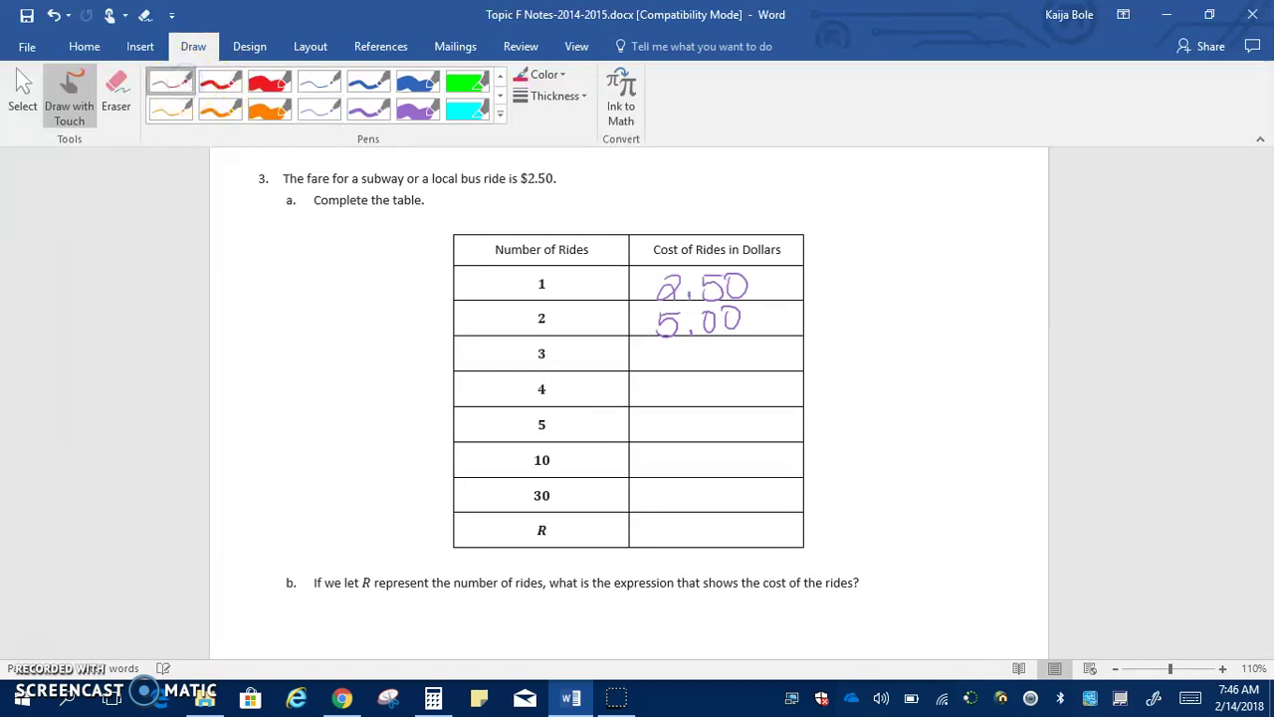
drag(313, 237, 352, 263)
drag(261, 299, 271, 315)
mouse_move(283, 291)
mouse_down()
mouse_move(277, 336)
mouse_move(292, 295)
mouse_move(331, 309)
mouse_move(357, 281)
mouse_up()
mouse_move(312, 325)
mouse_down()
mouse_move(298, 348)
mouse_move(312, 324)
mouse_up()
mouse_move(324, 323)
mouse_down()
mouse_move(345, 347)
mouse_move(360, 313)
mouse_move(389, 340)
mouse_up()
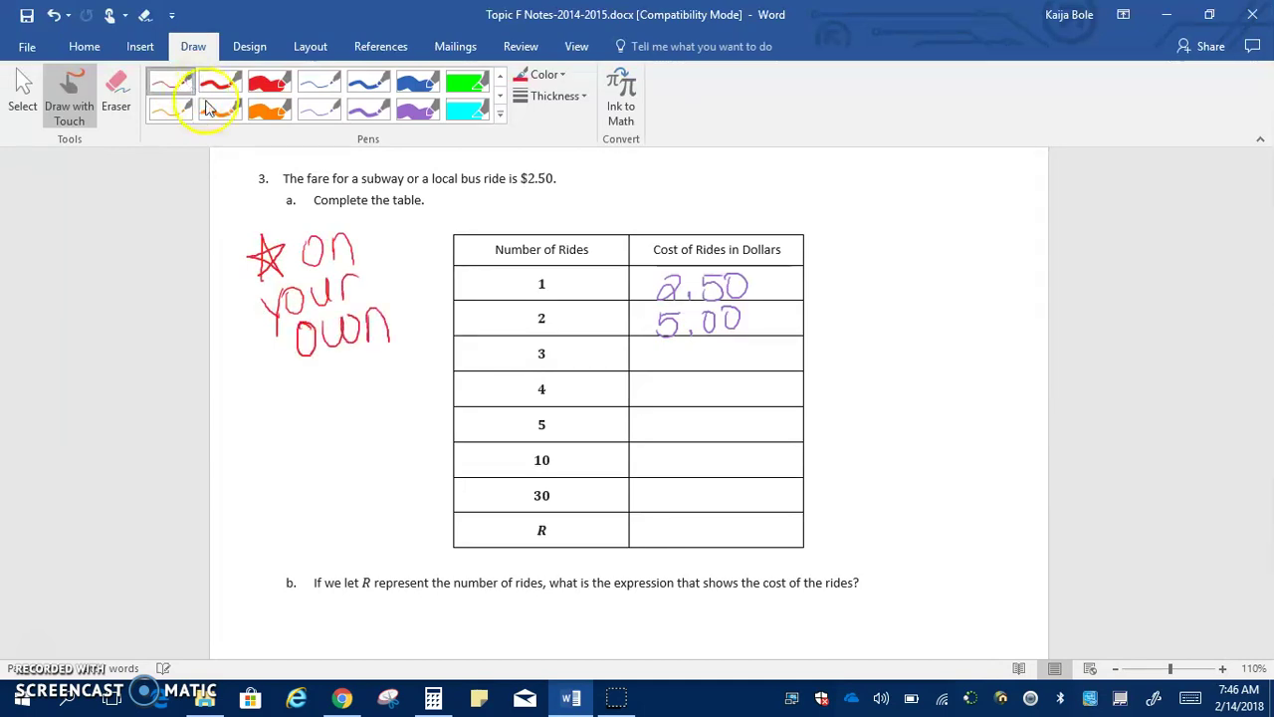
Step: Return to the inking tools and scroll down to question 4's pendulum table
click(381, 46)
click(193, 45)
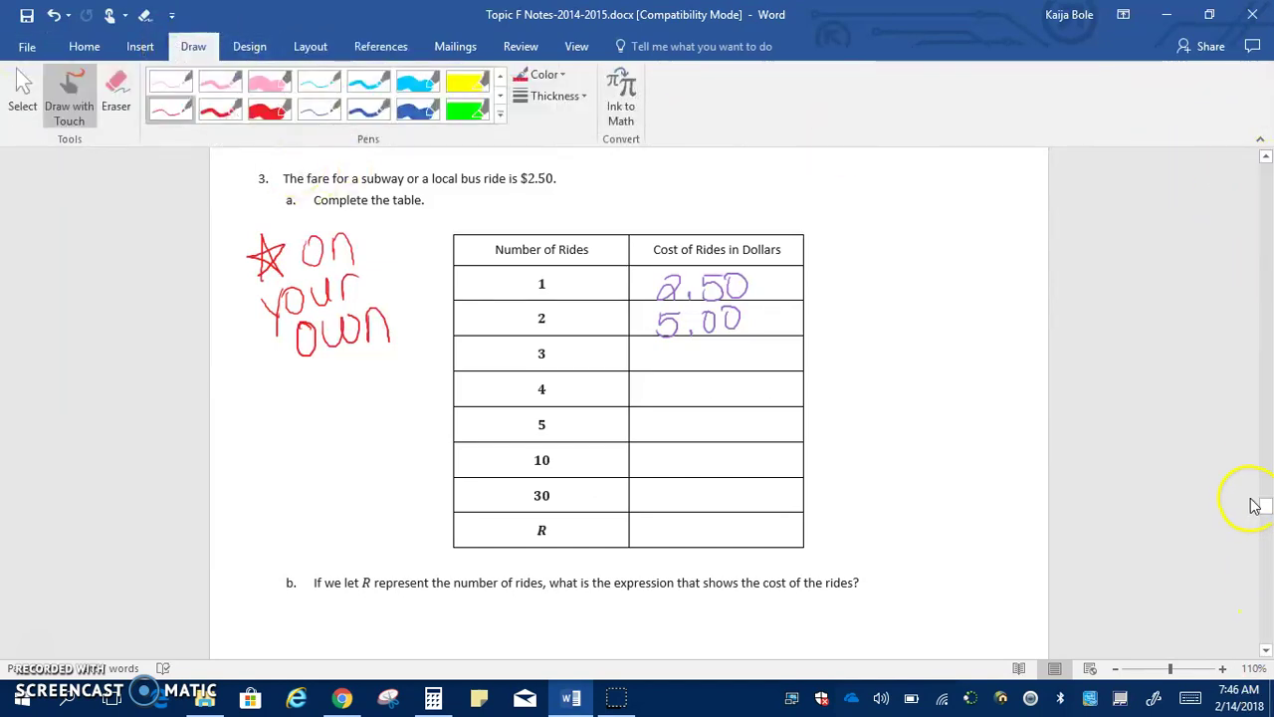
drag(1266, 507, 1267, 553)
Step: Draw a red X over part e's label and a red strike line through its question
scroll(1093, 415, up, 15)
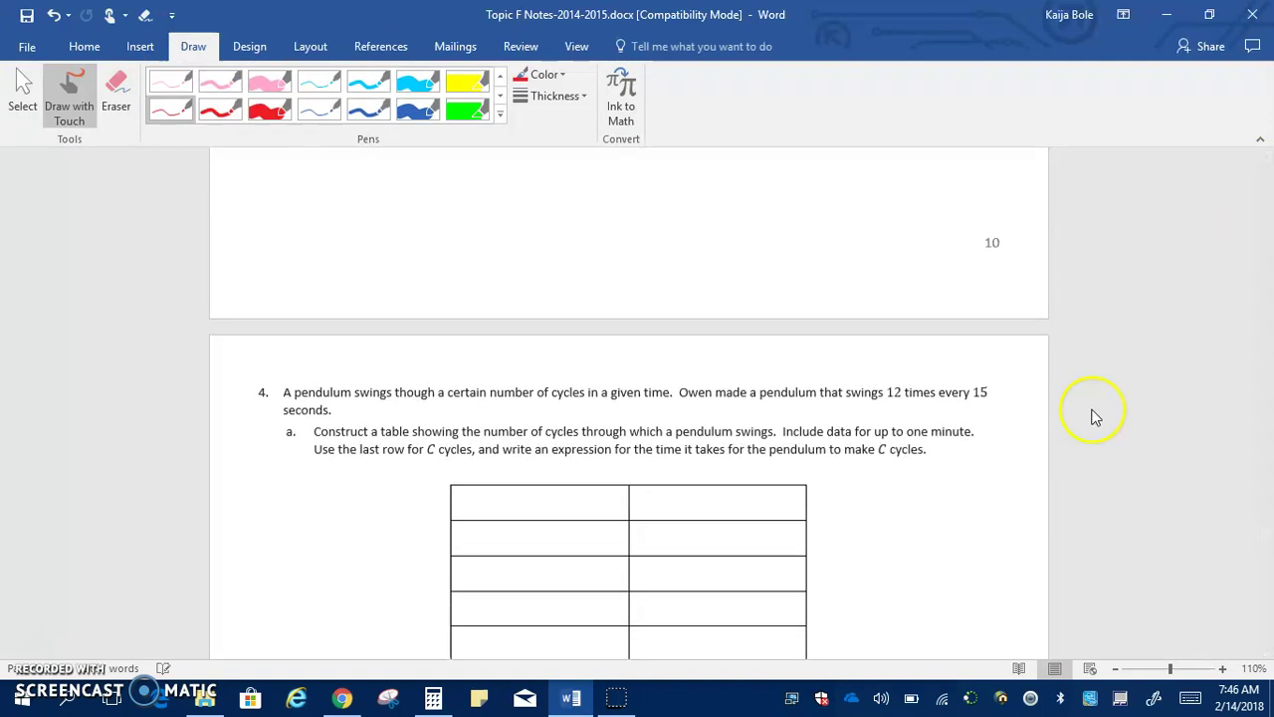
scroll(1074, 462, up, 4)
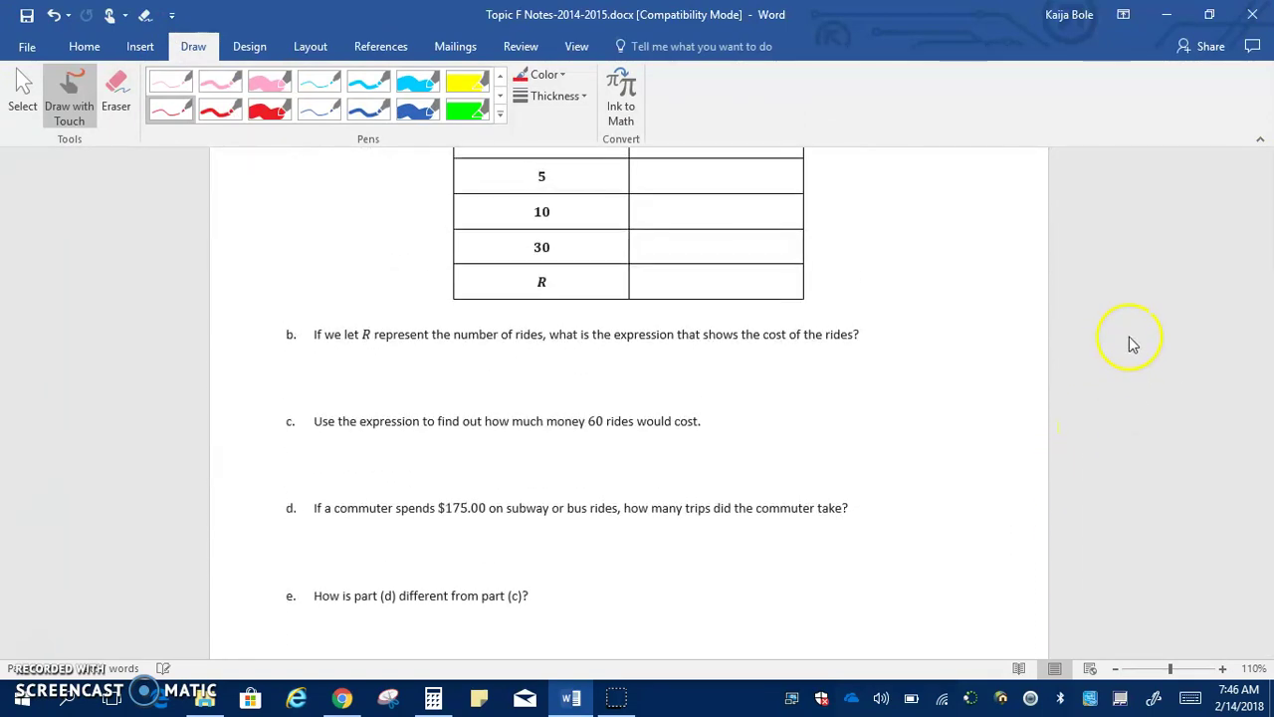
drag(298, 576, 266, 629)
drag(264, 571, 339, 641)
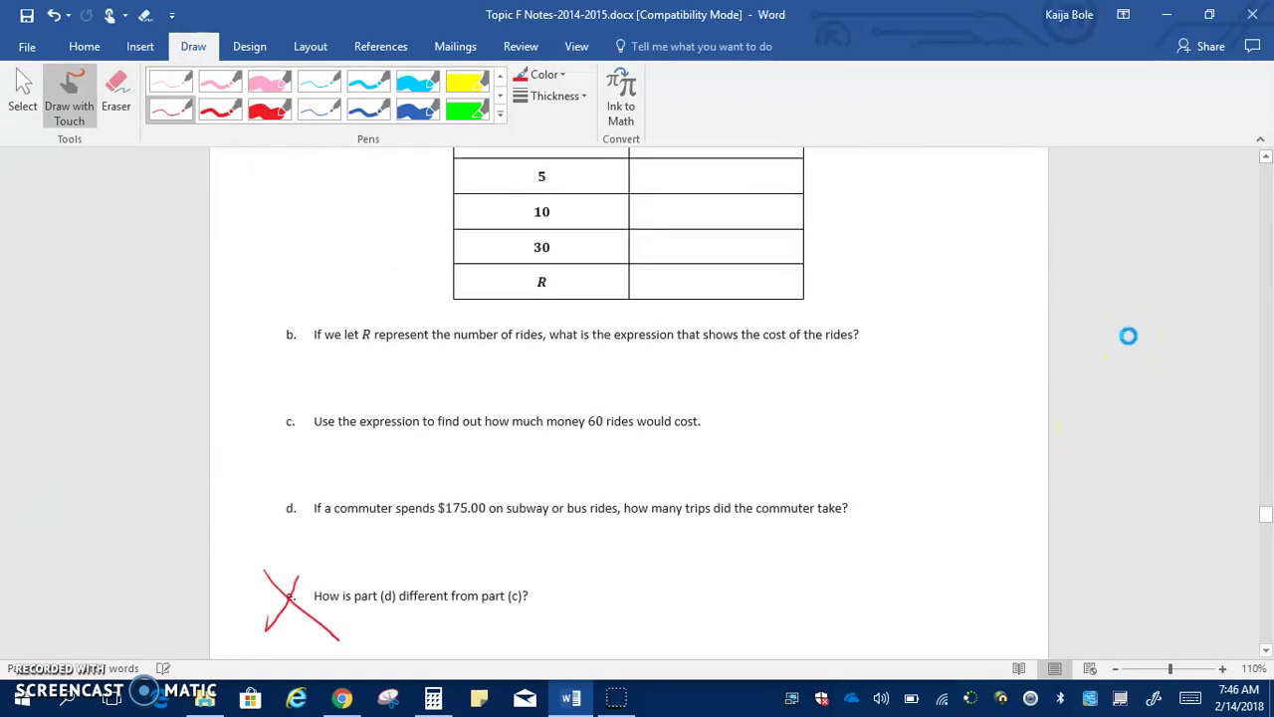
drag(261, 598, 528, 589)
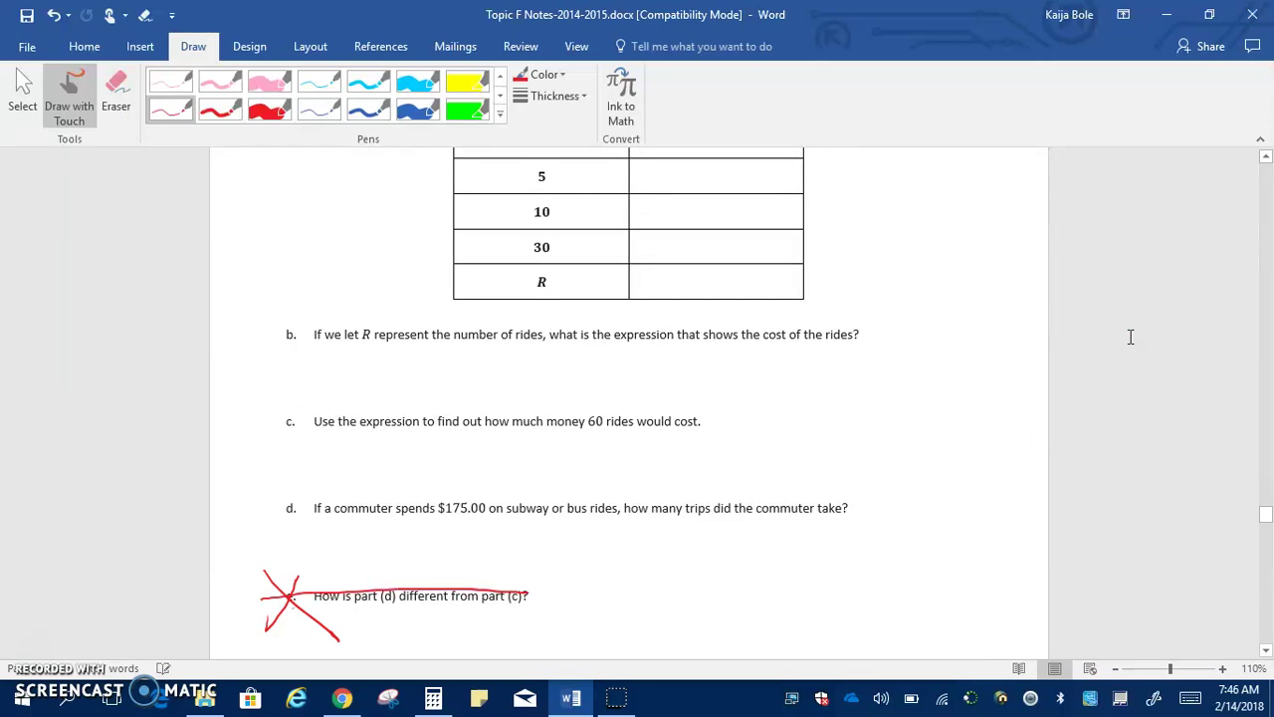
scroll(1125, 344, up, 3)
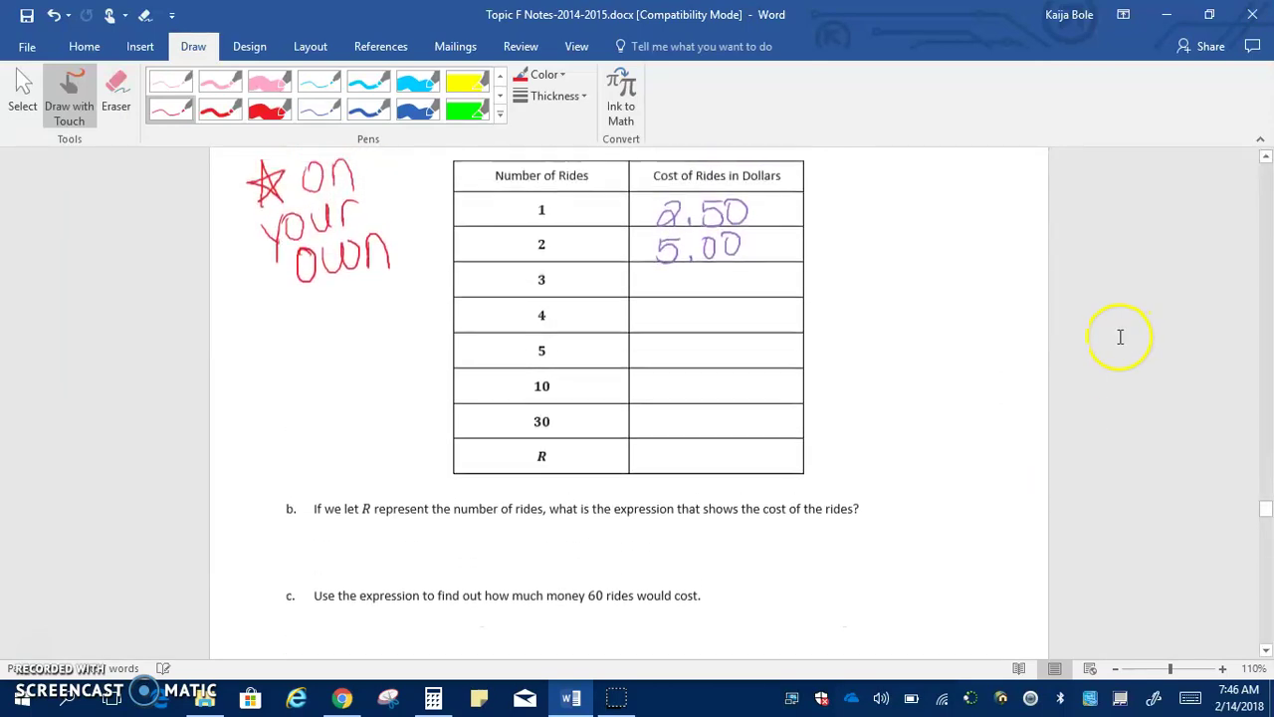